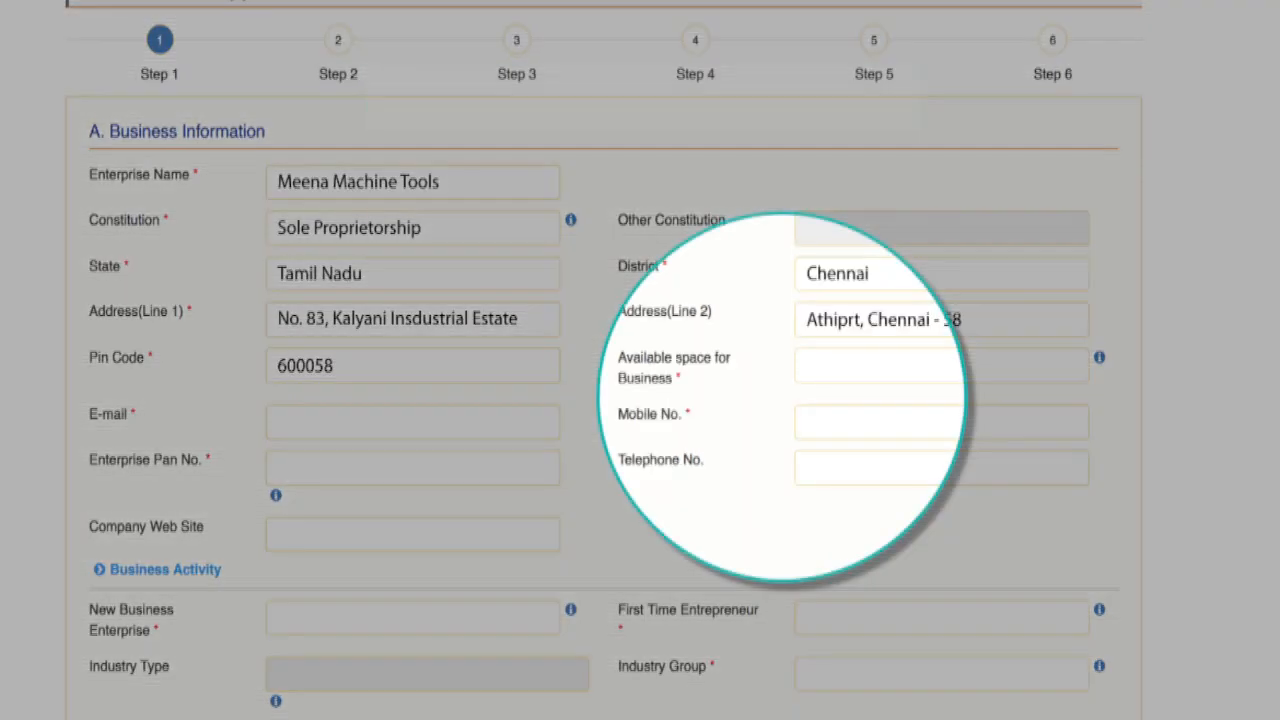
Step: Mark the space as Rented, enter the enterprise e-mail, mobile, PAN, telephone and website, and set New Business Enterprise to YES
{"action": "type", "text": "Rented"}
{"action": "left_click", "coordinate": [412, 422]}
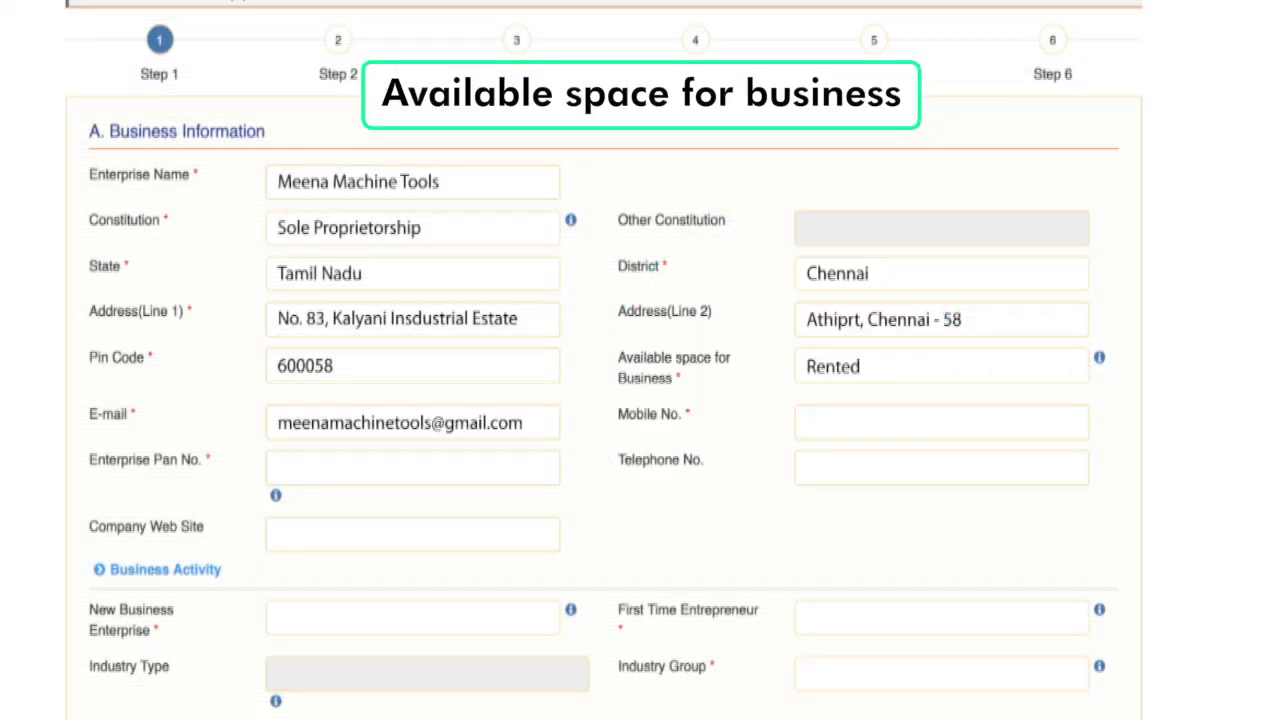
{"action": "left_click", "coordinate": [941, 422]}
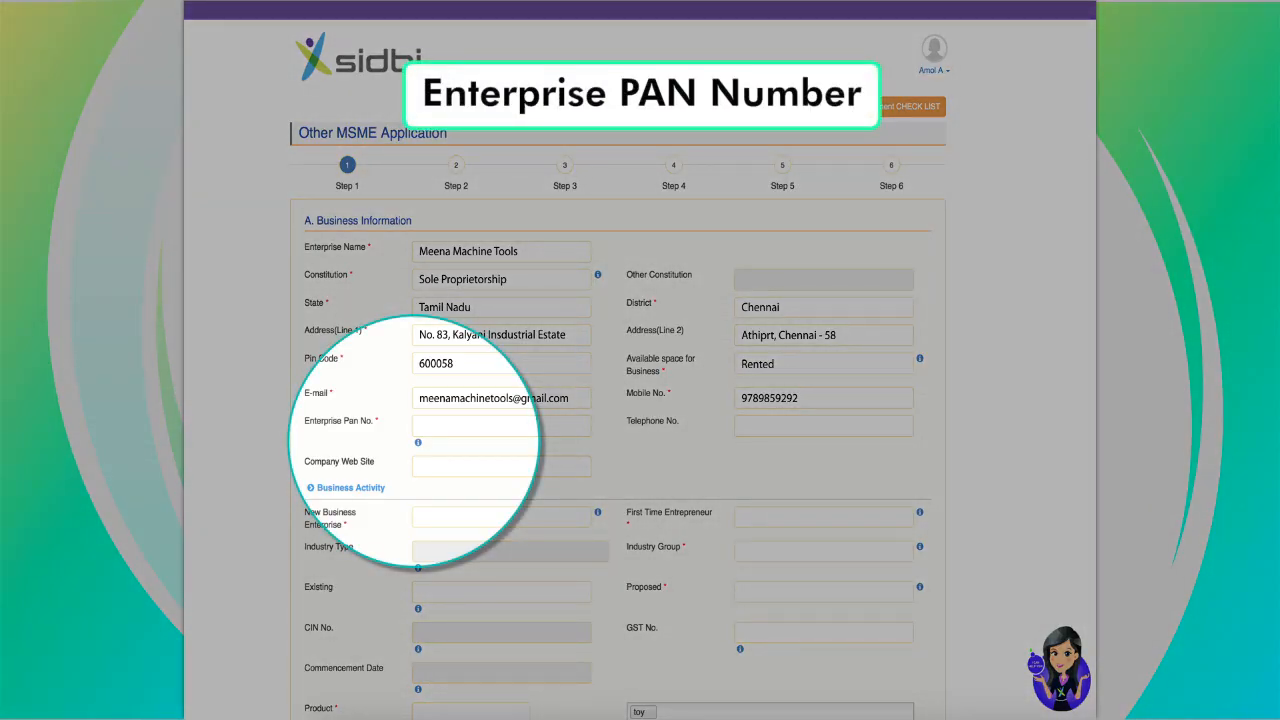
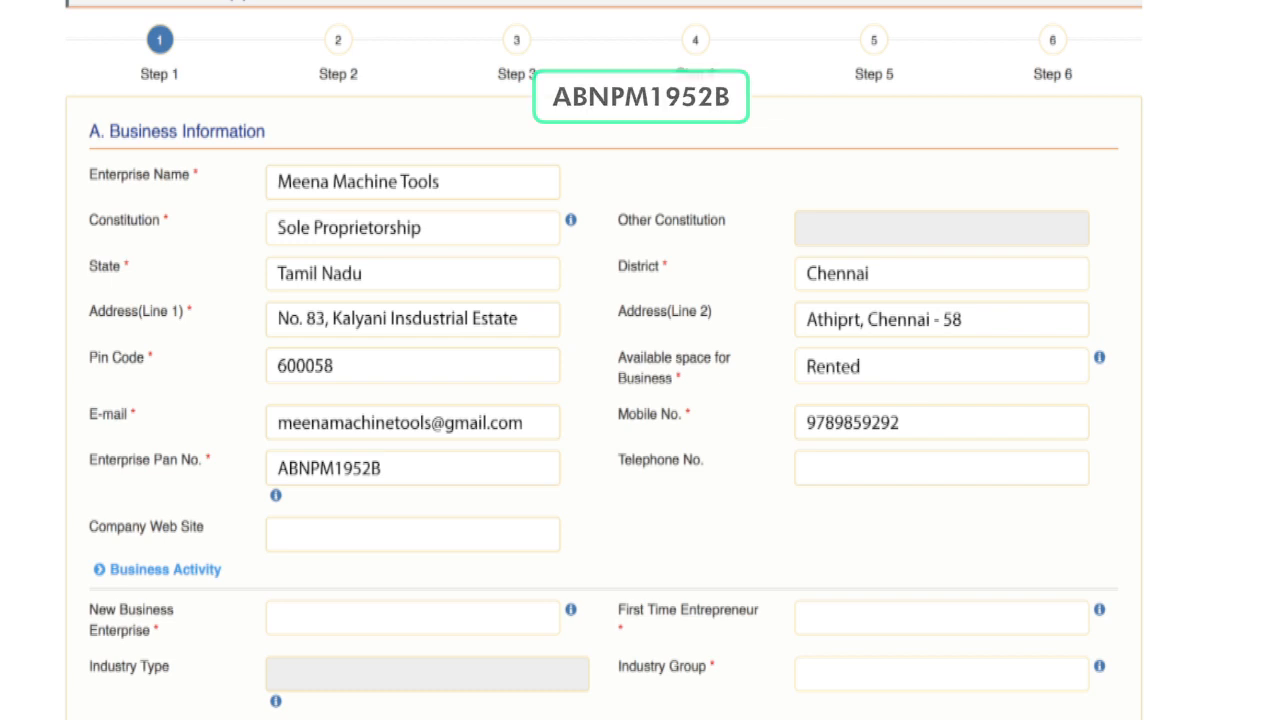
{"action": "type", "text": "www.meenamachinetools.c"}
{"action": "type", "text": "om"}
{"action": "type", "text": "YES"}
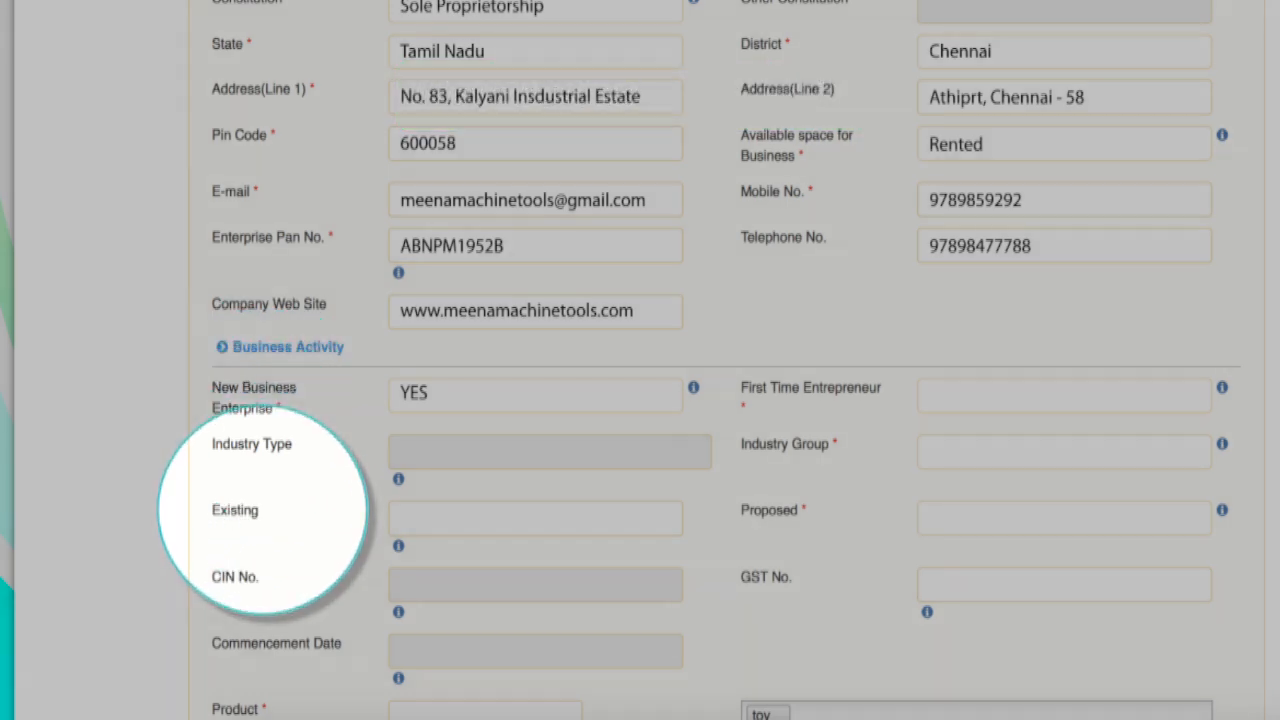
Step: Set First Time Entrepreneur YES, industry Manufacturing, existing 'Automobile components', and group and proposed 'Activities of extraterritorial activities'
{"action": "type", "text": "YES"}
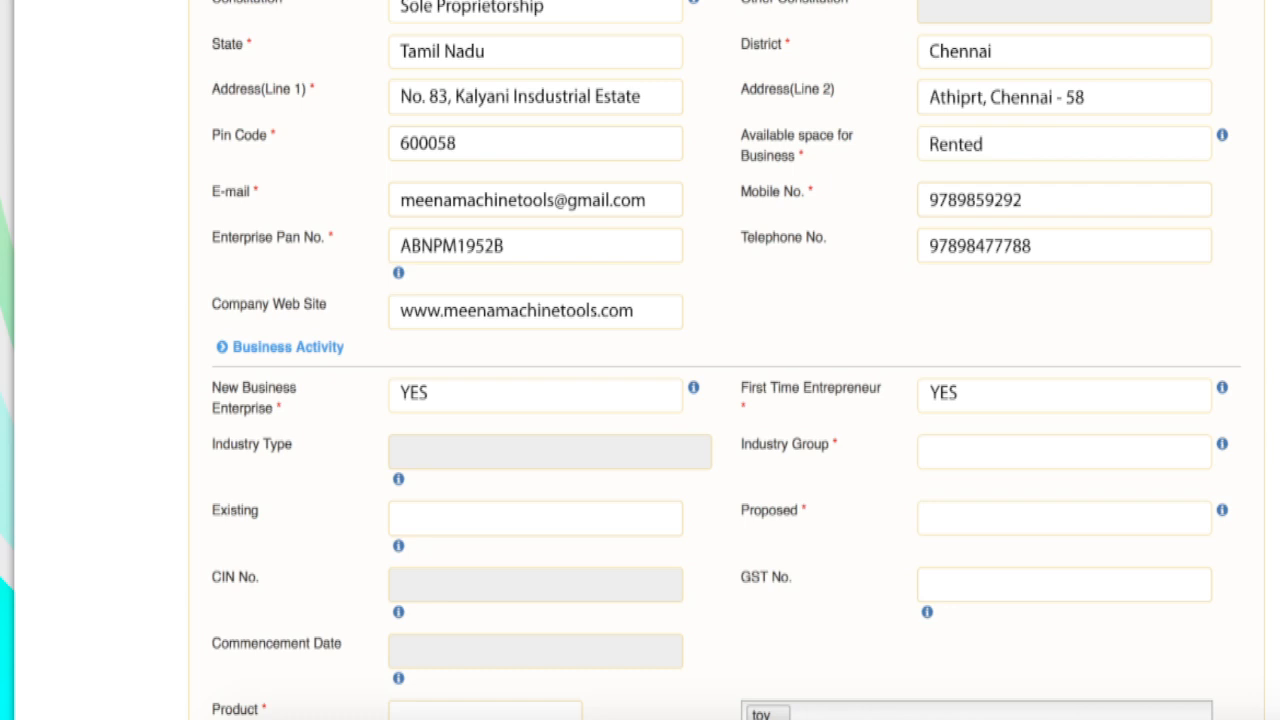
{"action": "type", "text": "Manufacturing"}
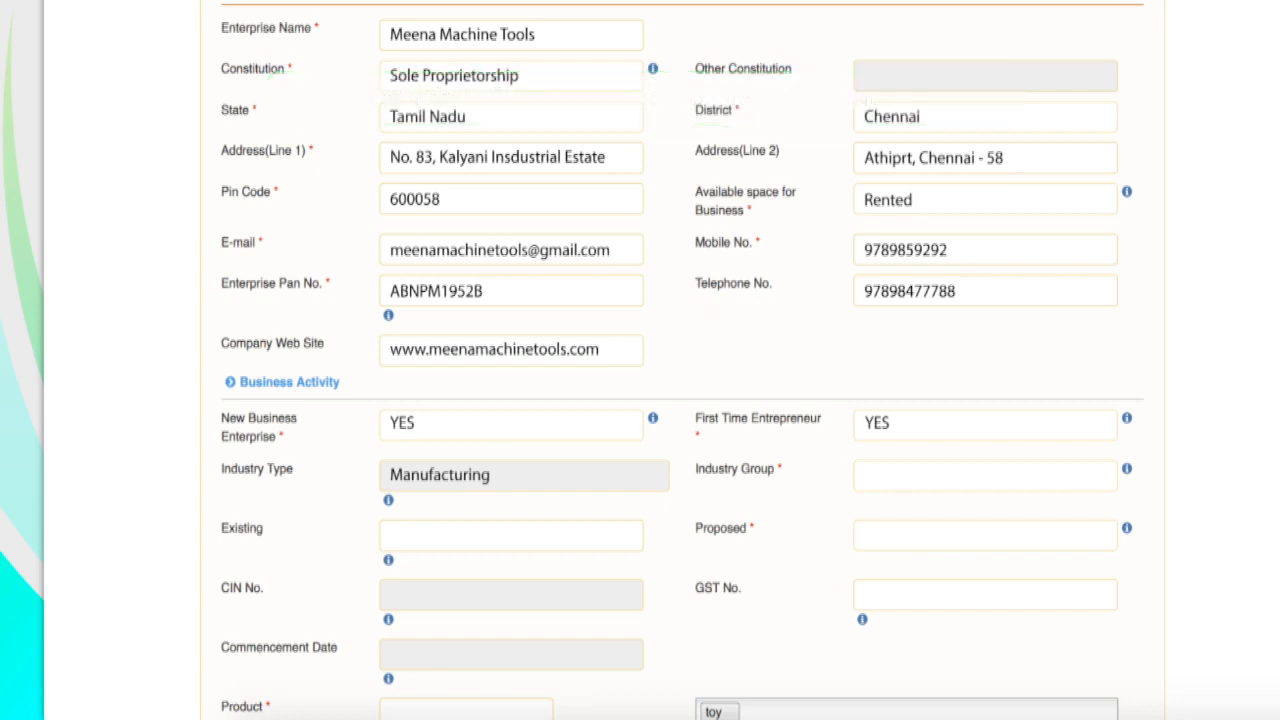
{"action": "type", "text": "Activities of extraterritorial activities"}
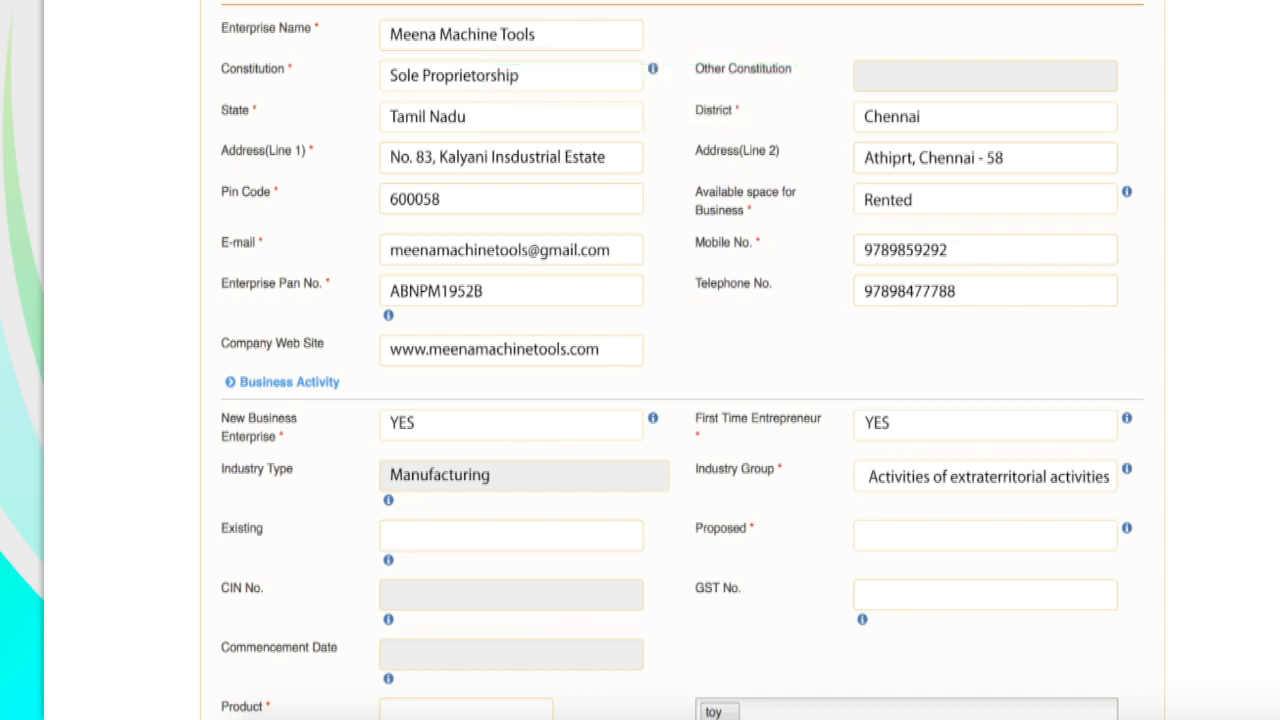
{"action": "type", "text": "Automobile components"}
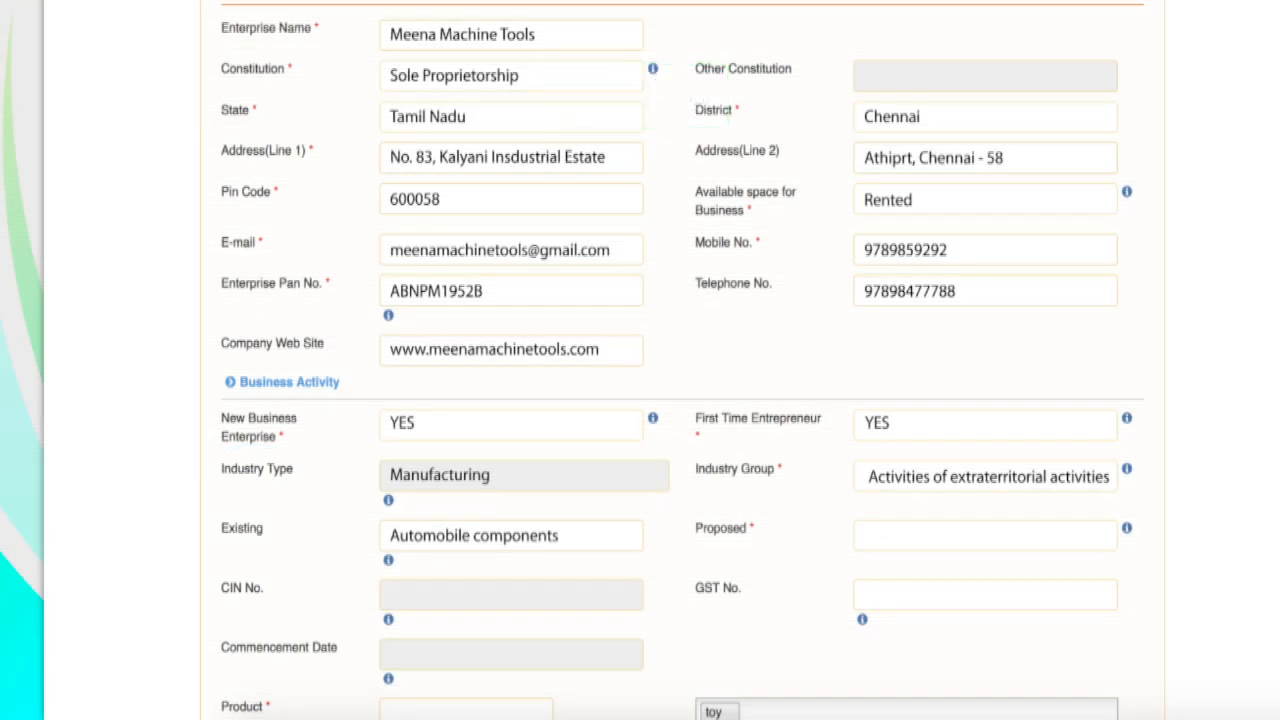
{"action": "type", "text": "Activities of extraterritorial activities"}
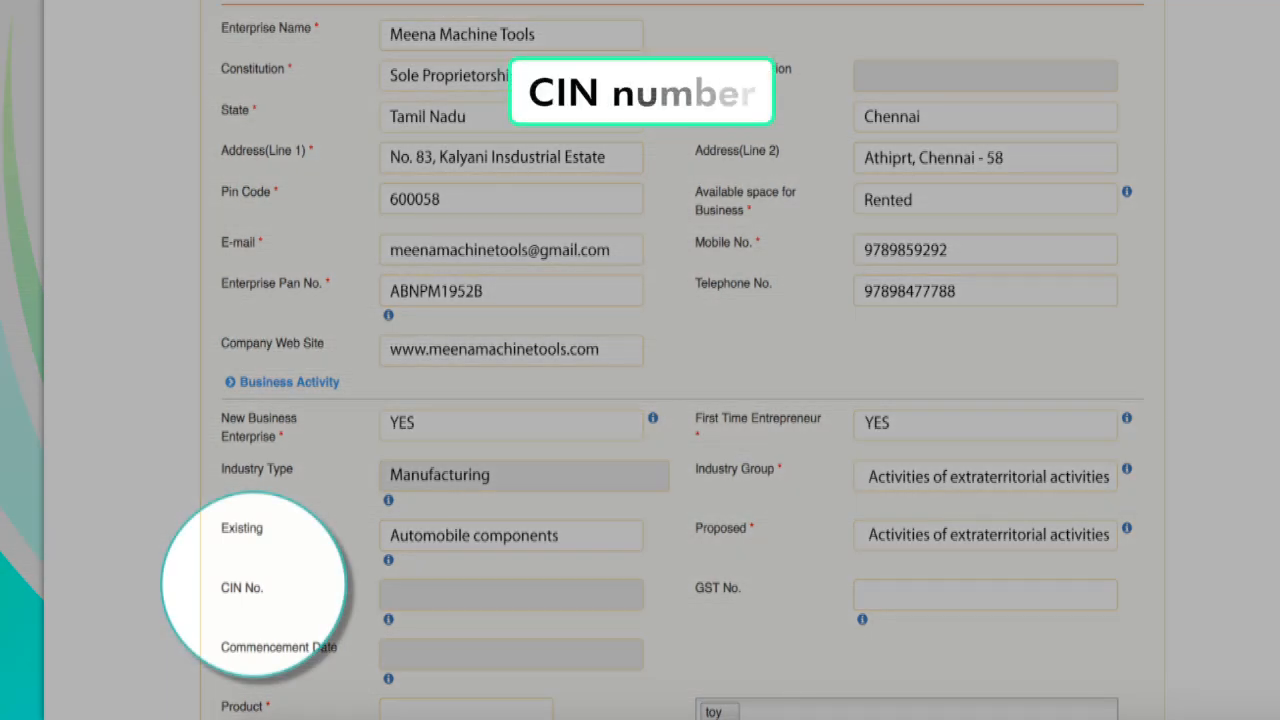
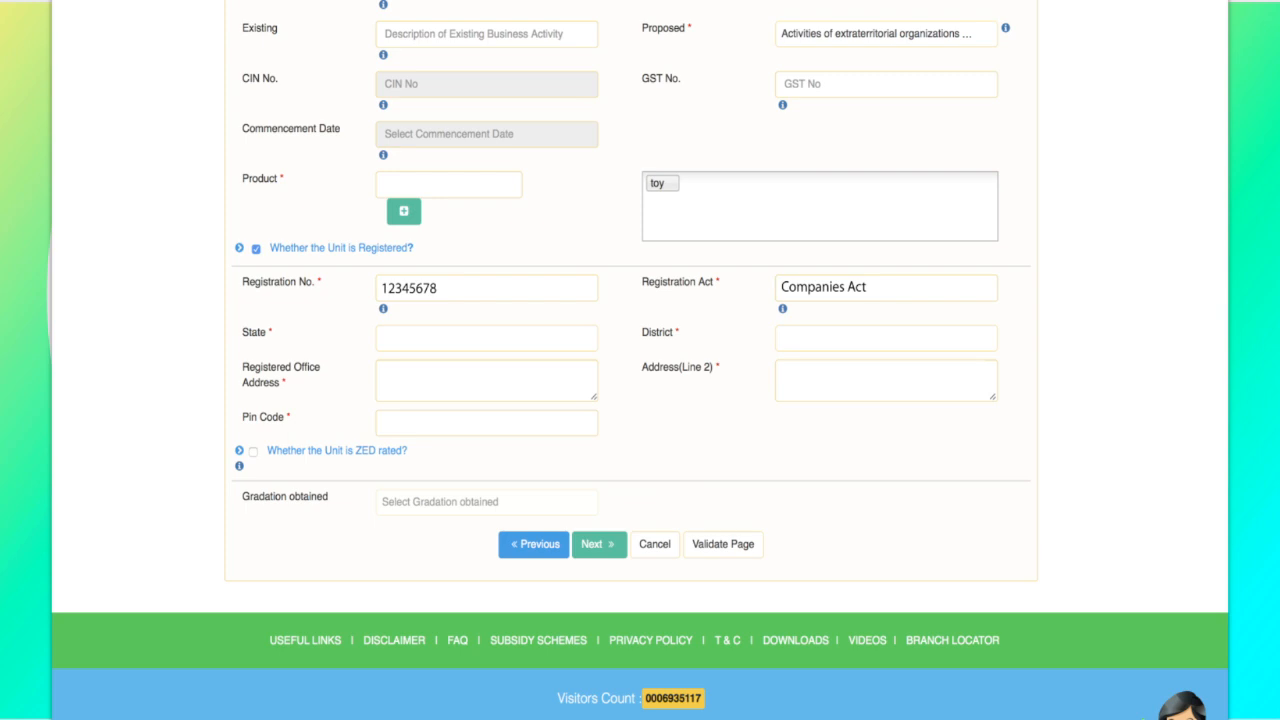
Step: Choose Chennai as state and district and enter the registered office address
{"action": "type", "text": "Chen"}
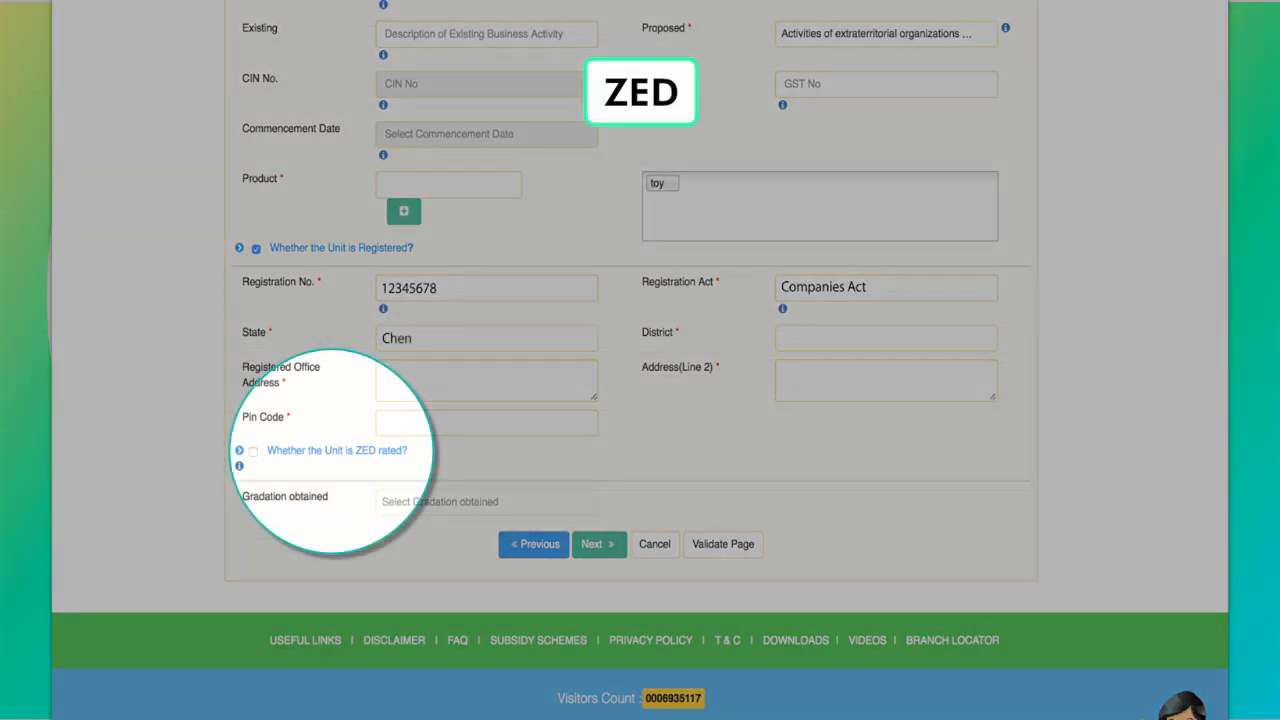
{"action": "type", "text": "nai"}
{"action": "type", "text": "Chenna"}
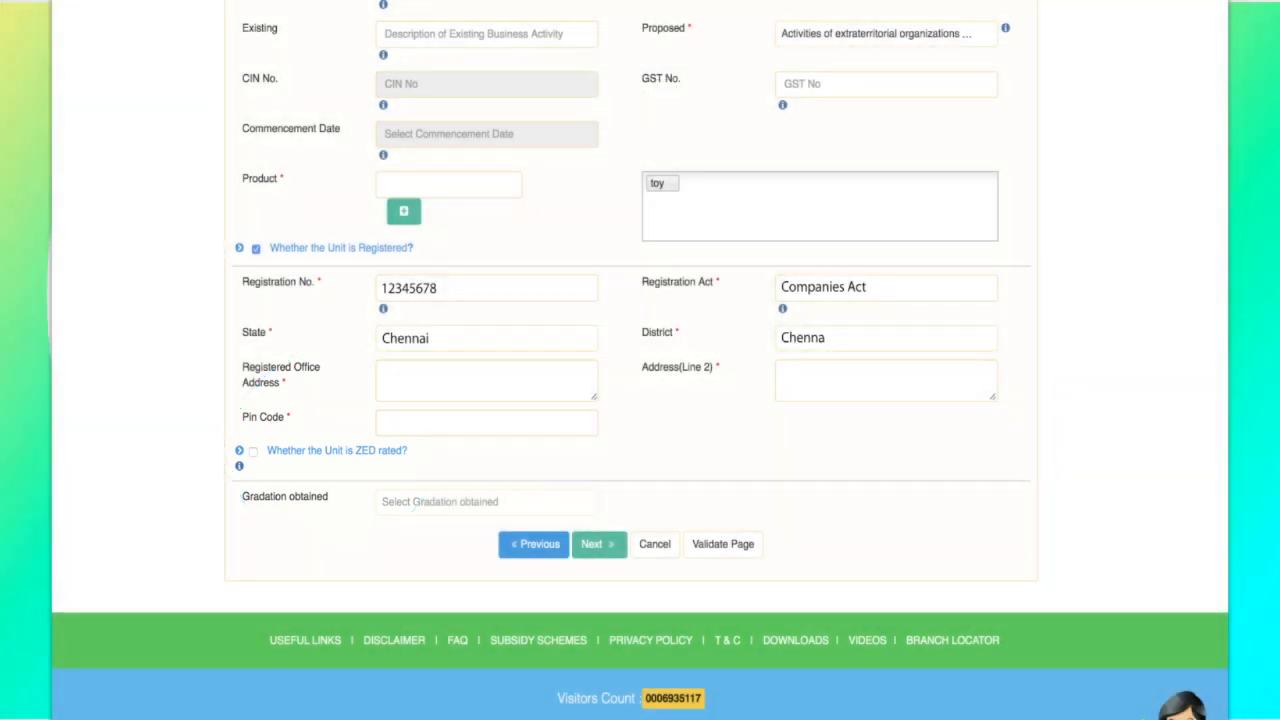
{"action": "type", "text": "i"}
{"action": "key", "text": "Tab"}
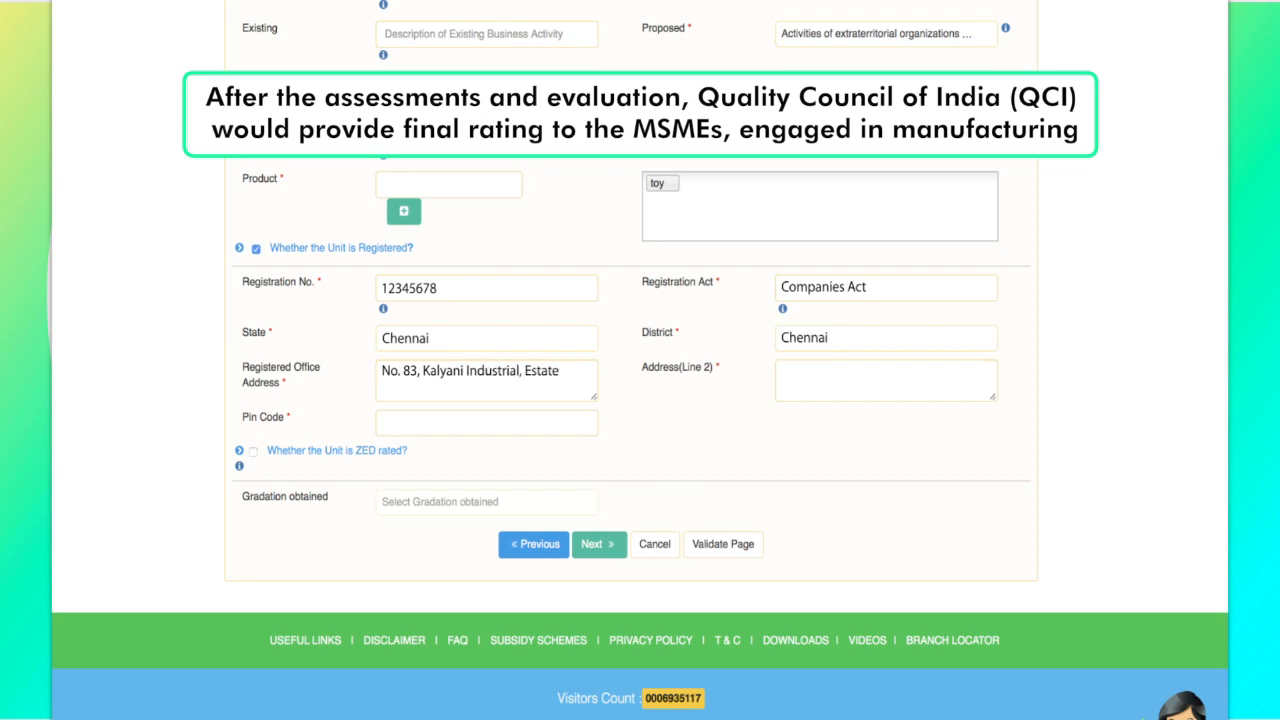
Step: Fill in the second address line and the pin code of the registered office
{"action": "left_click", "coordinate": [886, 380]}
{"action": "left_click", "coordinate": [487, 423]}
{"action": "type", "text": "60005"}
{"action": "left_click", "coordinate": [886, 380]}
{"action": "type", "text": "Chennai -"}
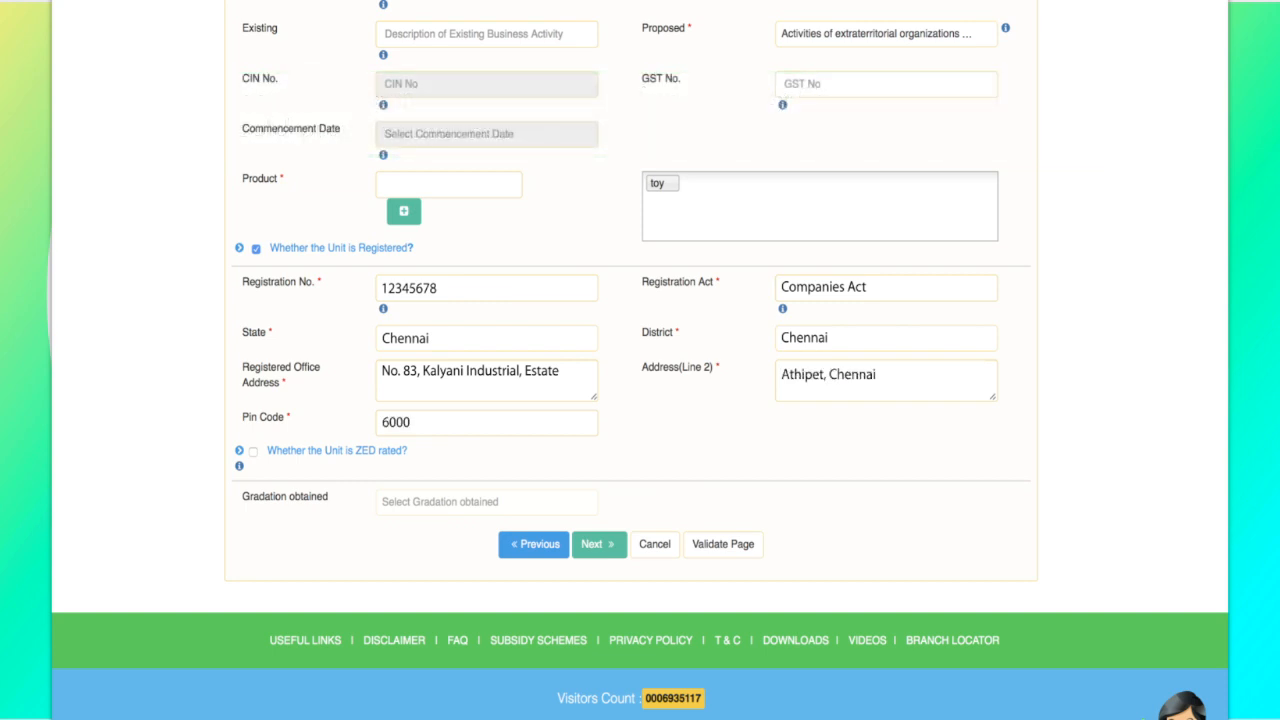
{"action": "type", "text": " 58"}
{"action": "left_click", "coordinate": [487, 423]}
{"action": "type", "text": "8"}
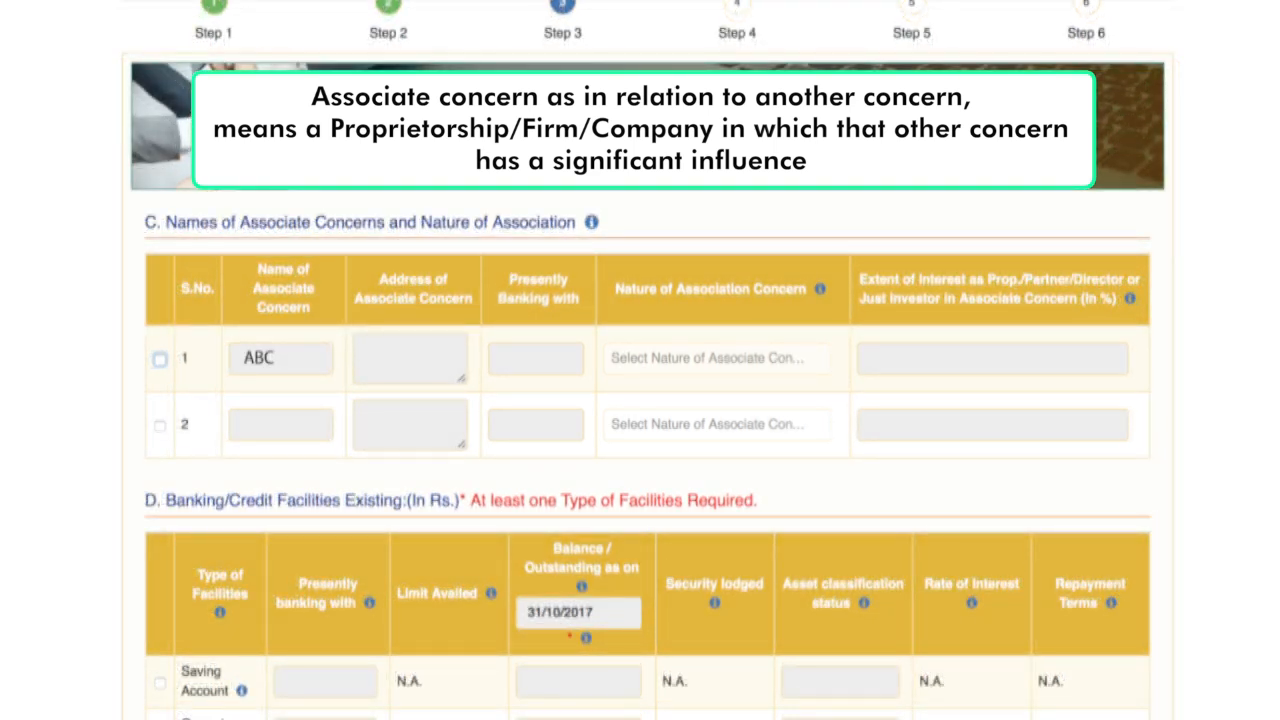
Step: Enter Mumbai and SBI for associate concern ABC, with a 60% extent of interest
{"action": "type", "text": "MumbaiSBI"}
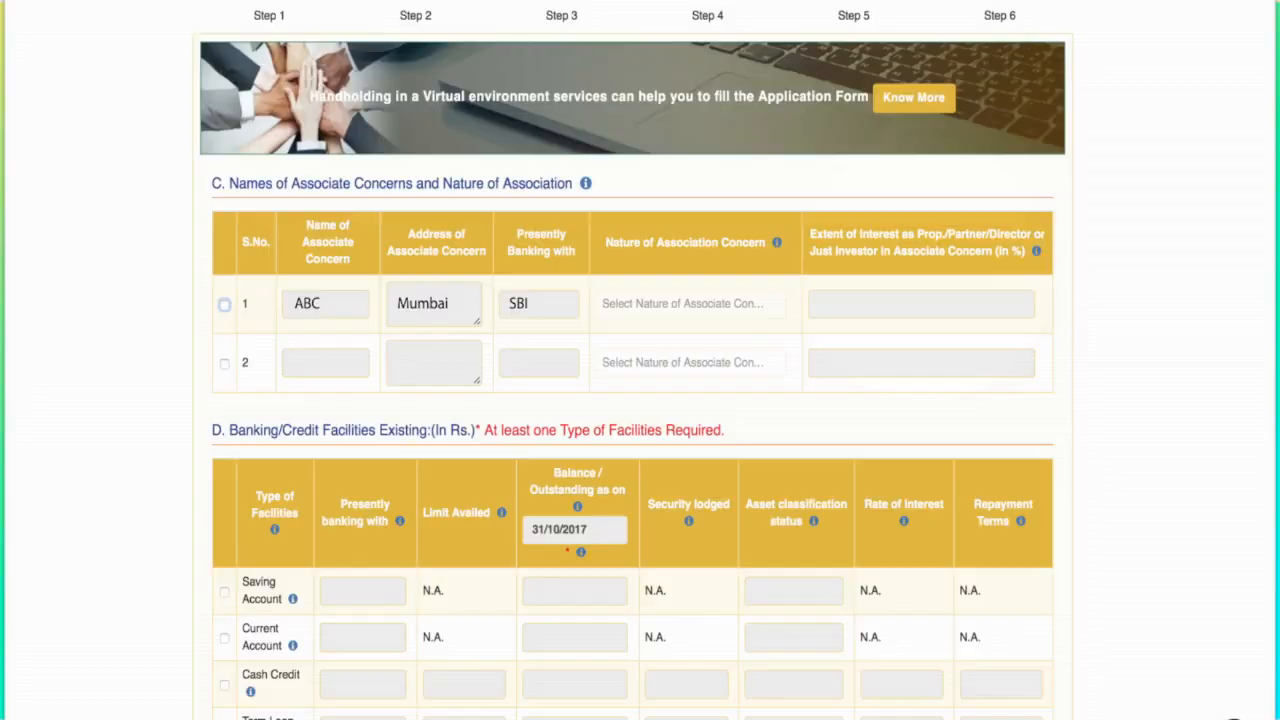
{"action": "type", "text": "60%"}
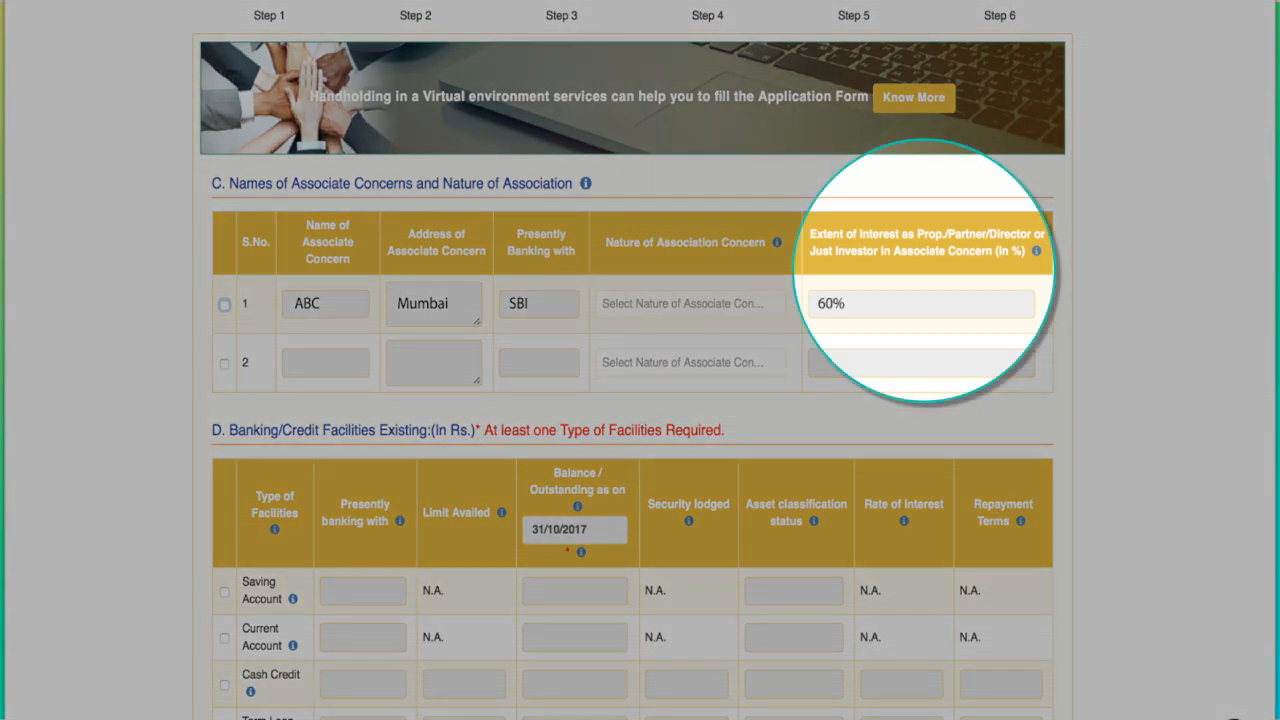
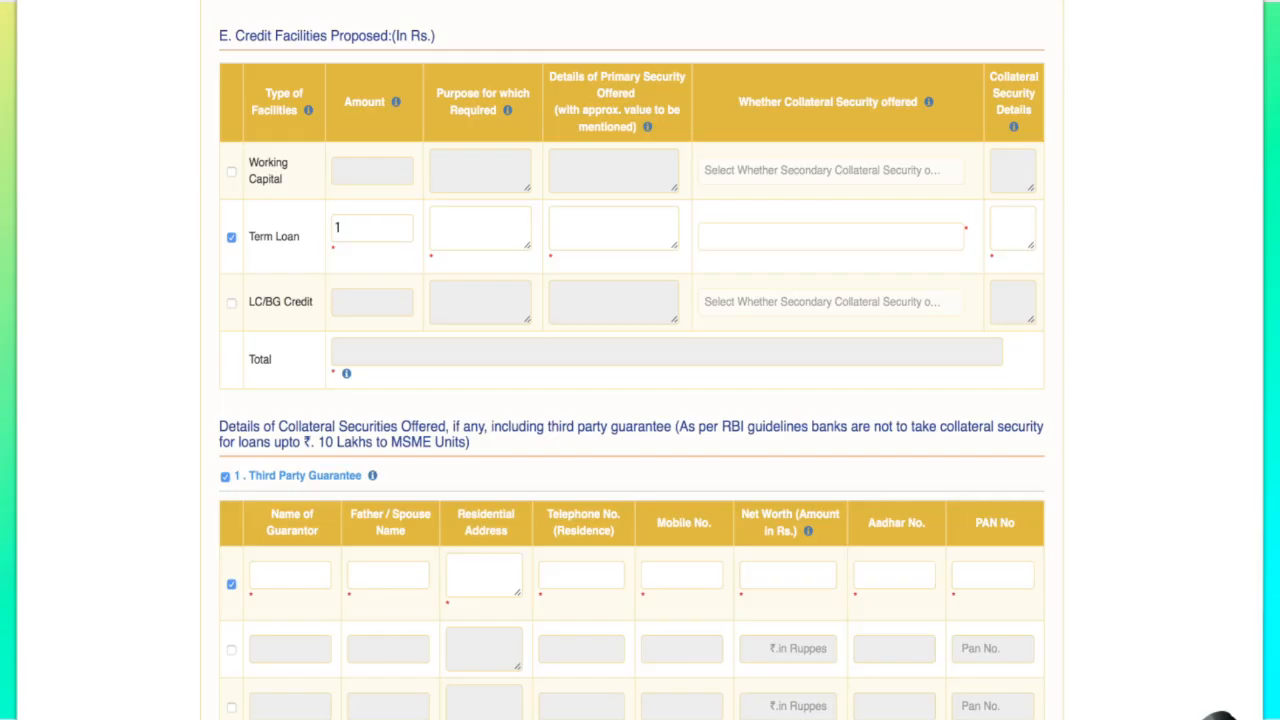
Step: Propose a 1500000 Term Loan for Raw Material with primary security Test and collateral Yes, detailed as Test
{"action": "type", "text": "500000"}
{"action": "type", "text": "Raw Material"}
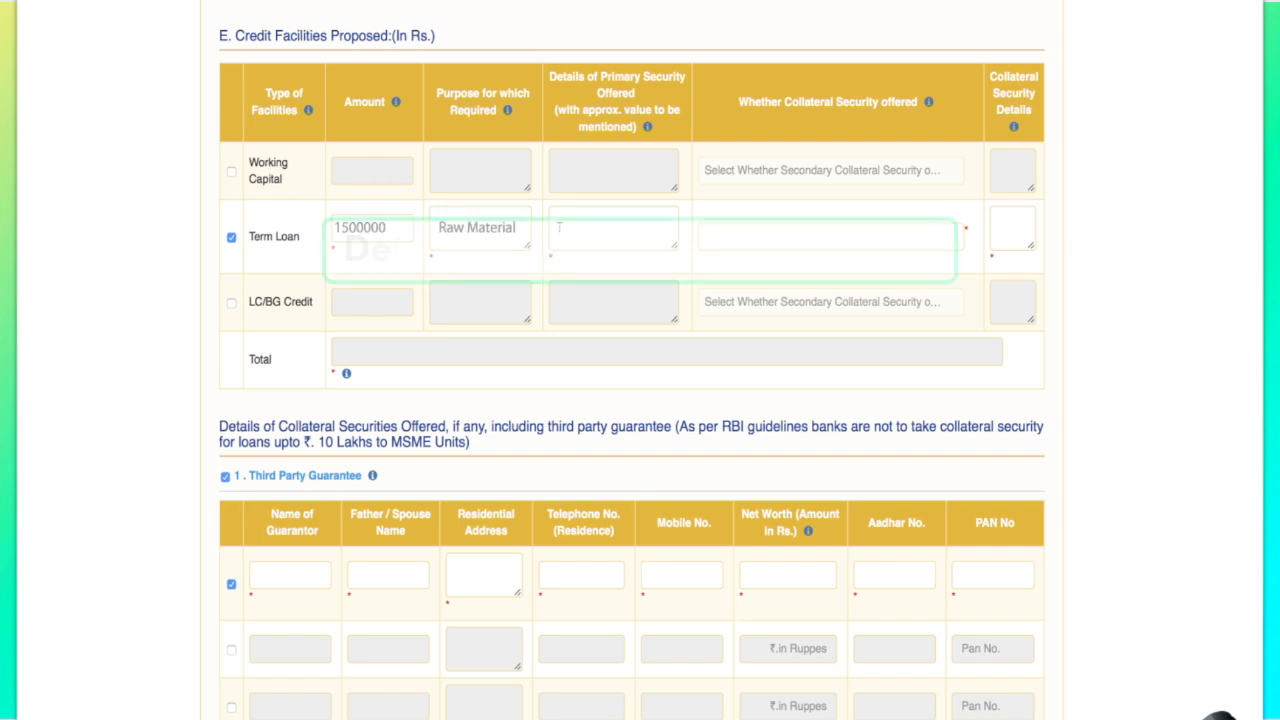
{"action": "type", "text": "Test"}
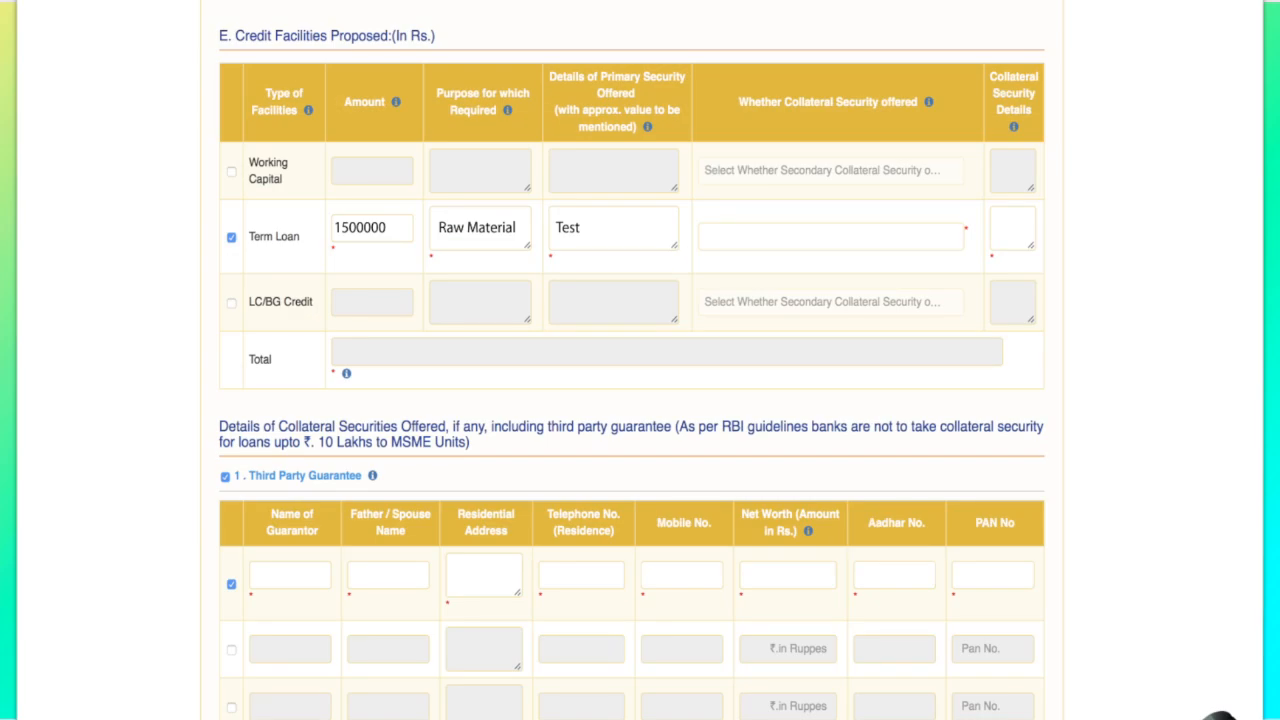
{"action": "type", "text": "Yes"}
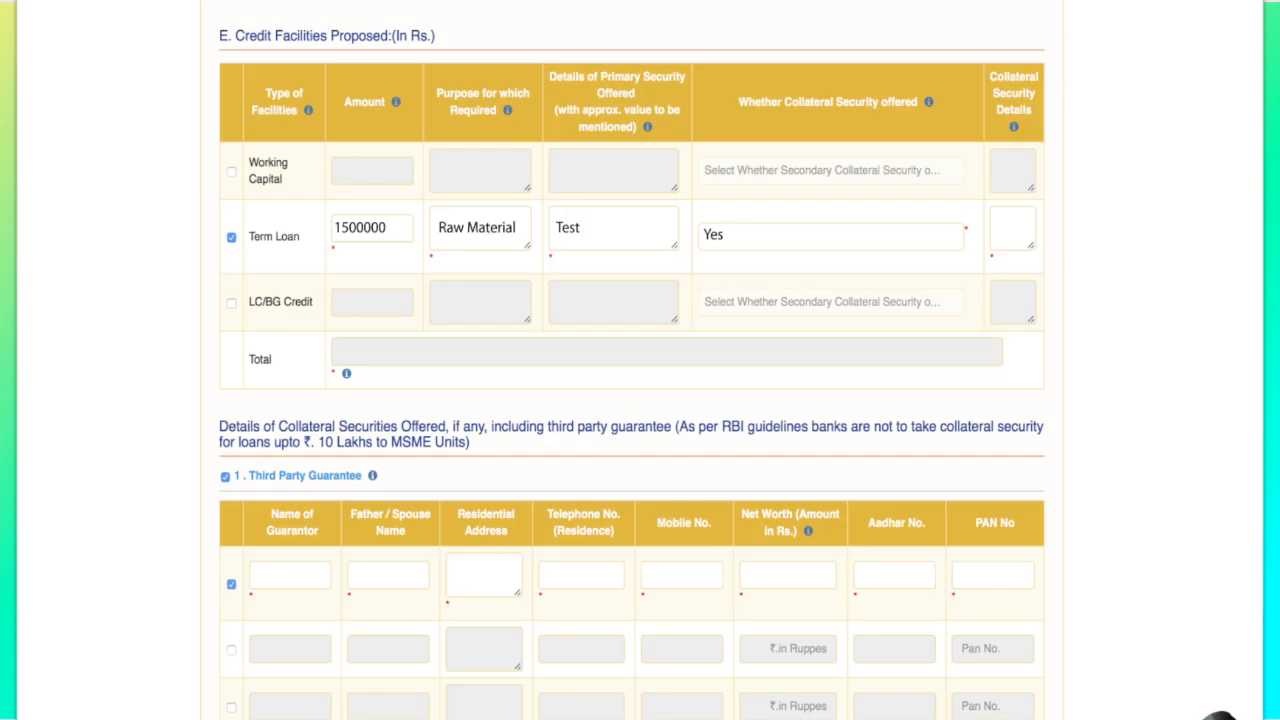
{"action": "type", "text": "Test"}
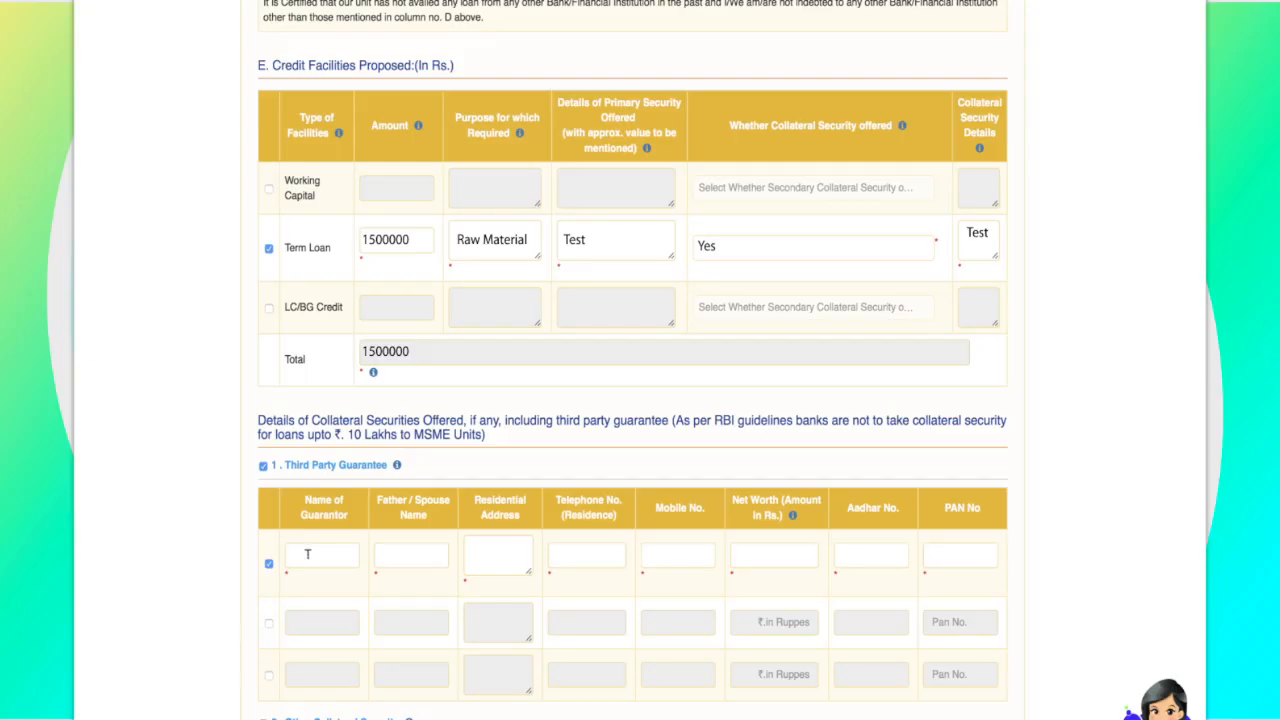
Step: Fill in the guarantor's name, father's name, Chennai address, phone numbers, 10000000 net worth, Aadhar and PAN
{"action": "type", "text": "eena"}
{"action": "key", "text": "Tab"}
{"action": "type", "text": "Naresh"}
{"action": "key", "text": "Tab"}
{"action": "type", "text": "Chennai"}
{"action": "key", "text": "Tab"}
{"action": "key", "text": "Tab"}
{"action": "key", "text": "Tab"}
{"action": "type", "text": "10000000"}
{"action": "key", "text": "Tab"}
{"action": "type", "text": "12345678901"}
{"action": "key", "text": "Tab"}
{"action": "type", "text": "ABCDE1234I"}
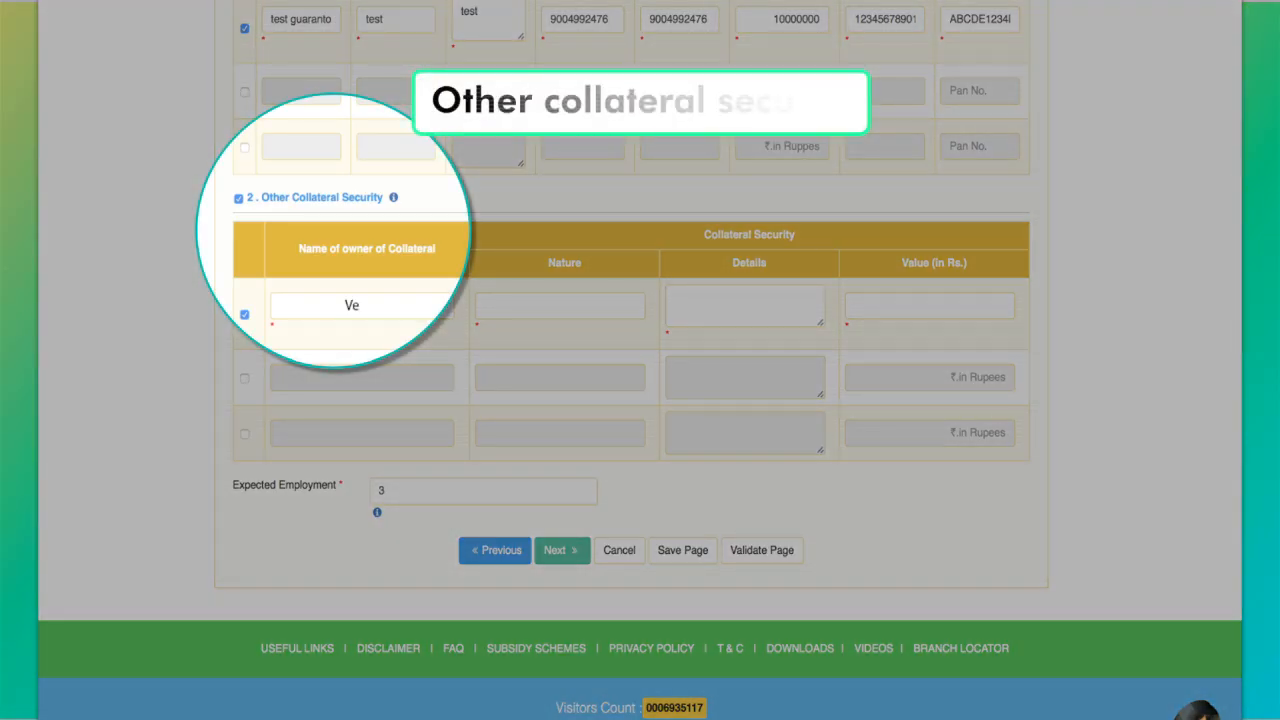
Step: Enter the other collateral's owner, nature ABCD and details Standard
{"action": "type", "text": "nkat"}
{"action": "left_click", "coordinate": [559, 305]}
{"action": "type", "text": "ABCD"}
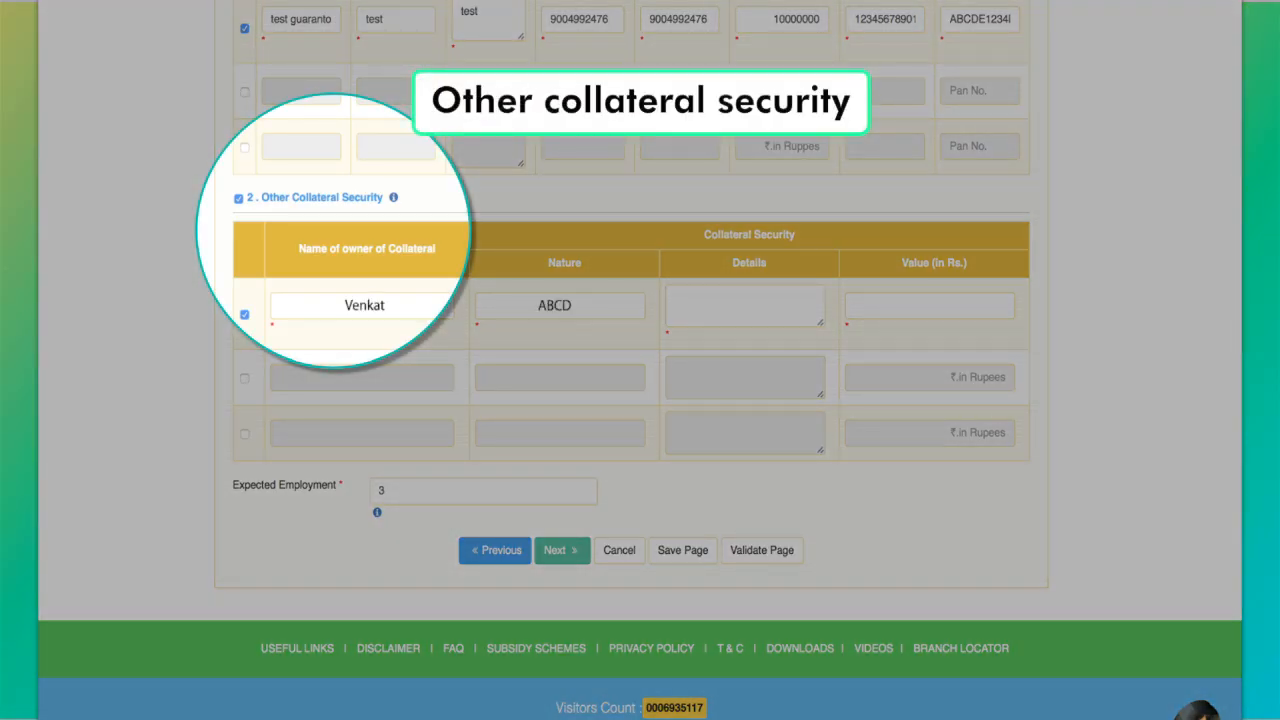
{"action": "left_click", "coordinate": [745, 305]}
{"action": "type", "text": "Standard"}
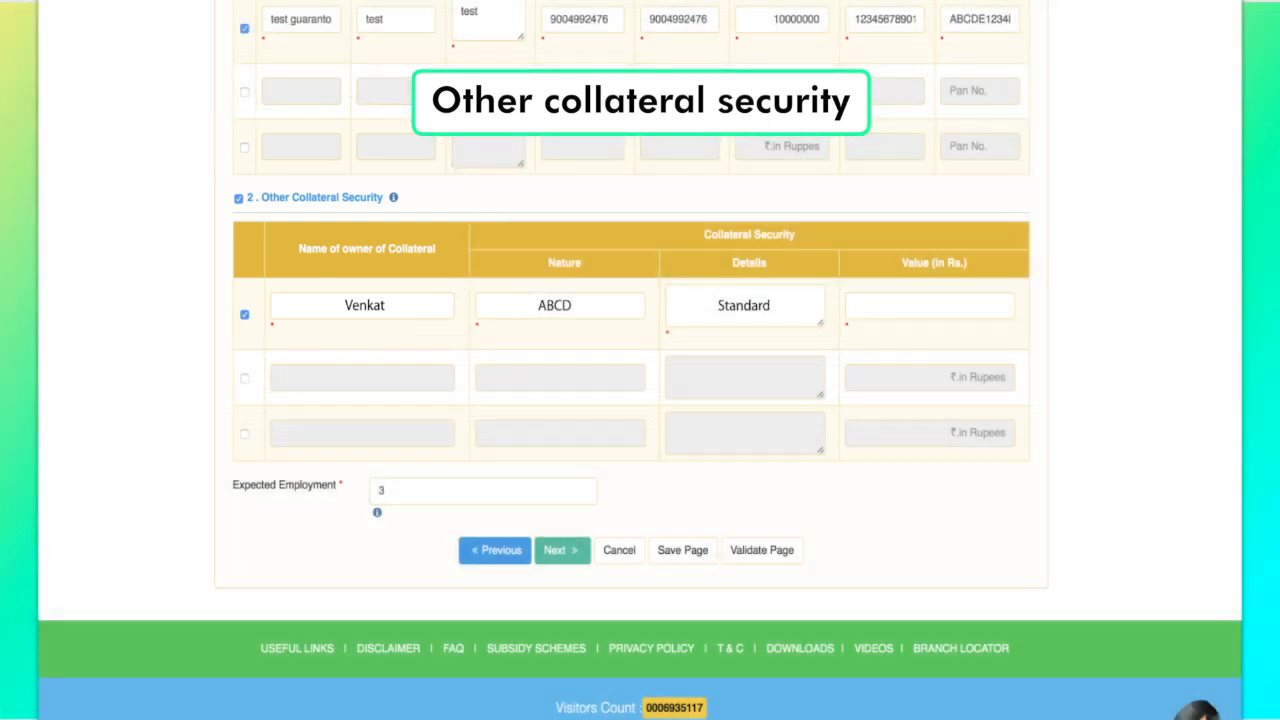
{"action": "type", "text": "10000000"}
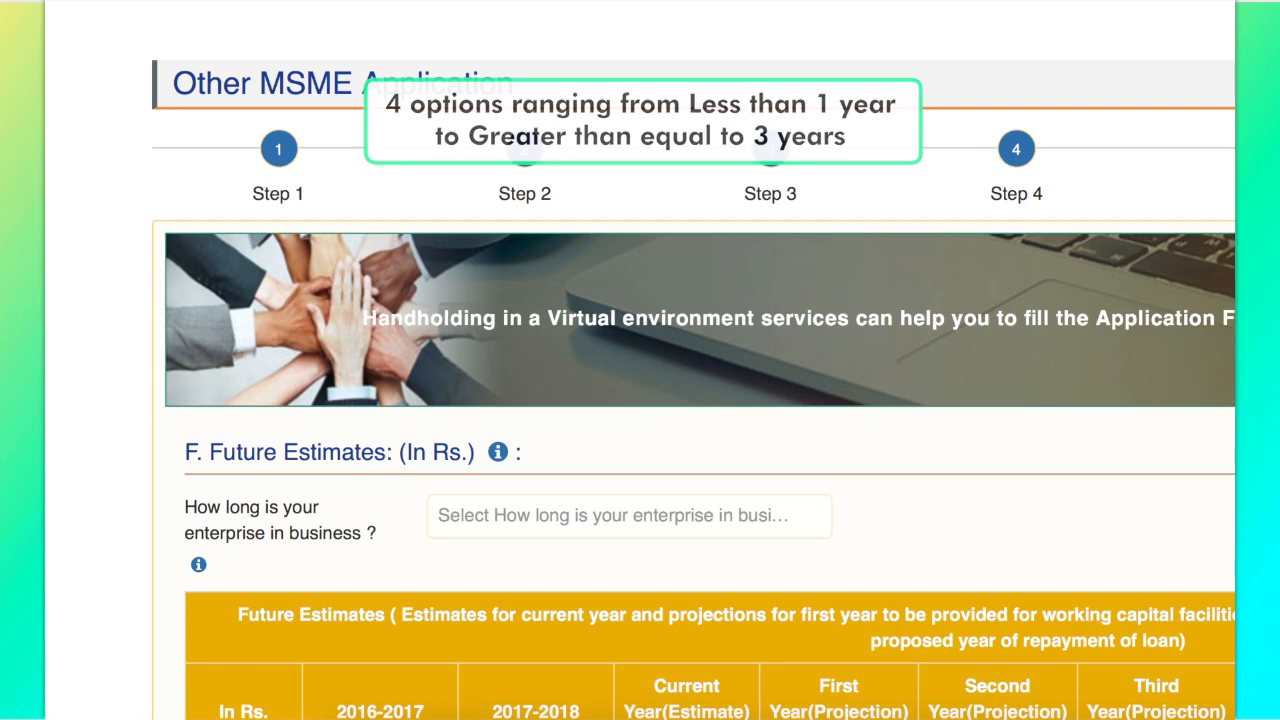
Step: Enter Net Sales estimates of 1000000, 1500000, 2000000 and 2500000 across the years
{"action": "type", "text": "0"}
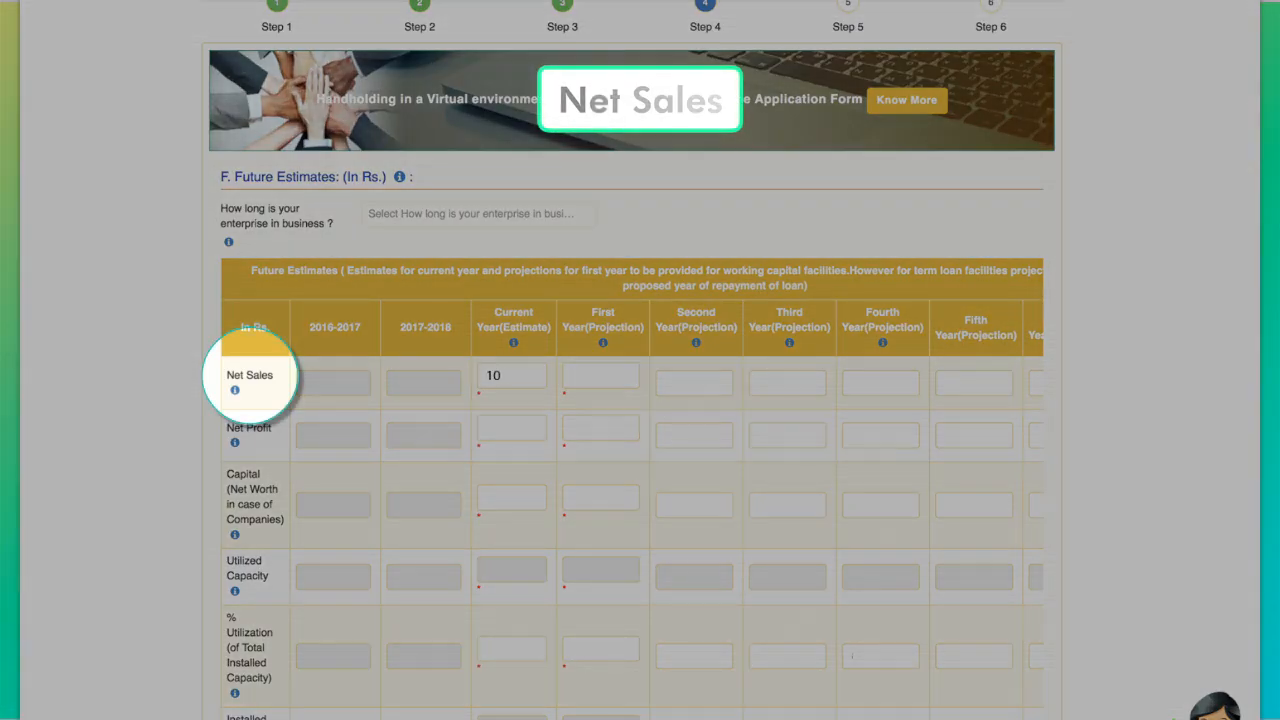
{"action": "type", "text": "000001000000"}
{"action": "key", "text": "Tab"}
{"action": "type", "text": "1500000"}
{"action": "key", "text": "Tab"}
{"action": "type", "text": "2000000"}
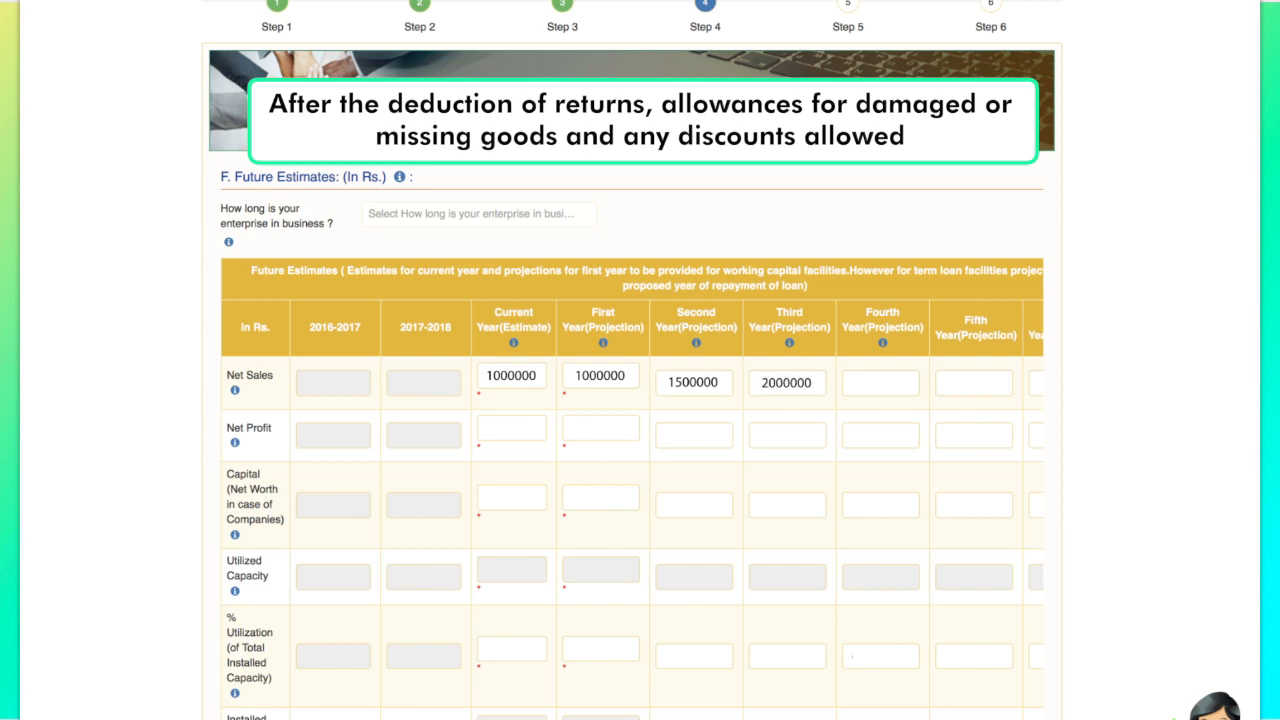
{"action": "key", "text": "Tab"}
{"action": "type", "text": "2500000"}
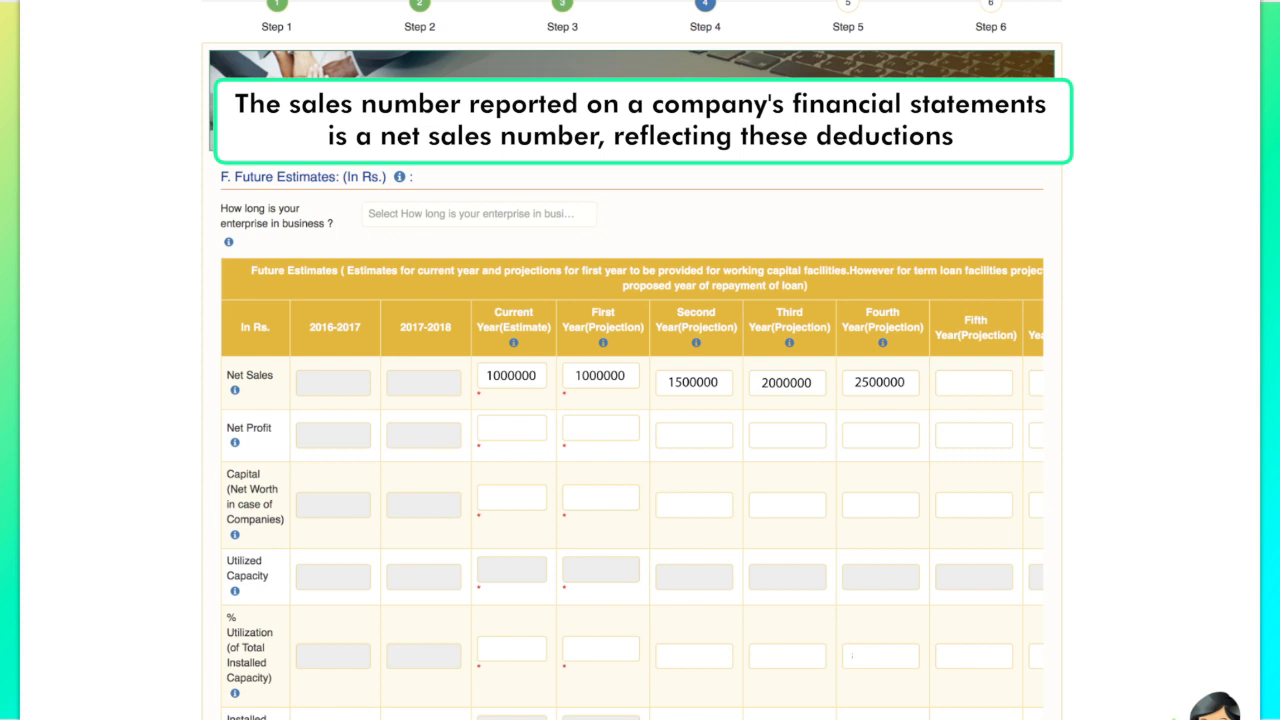
Step: Enter Net Profit estimates of 500000, 500000, 1000000 and 1000000
{"action": "left_click", "coordinate": [512, 428]}
{"action": "type", "text": "5"}
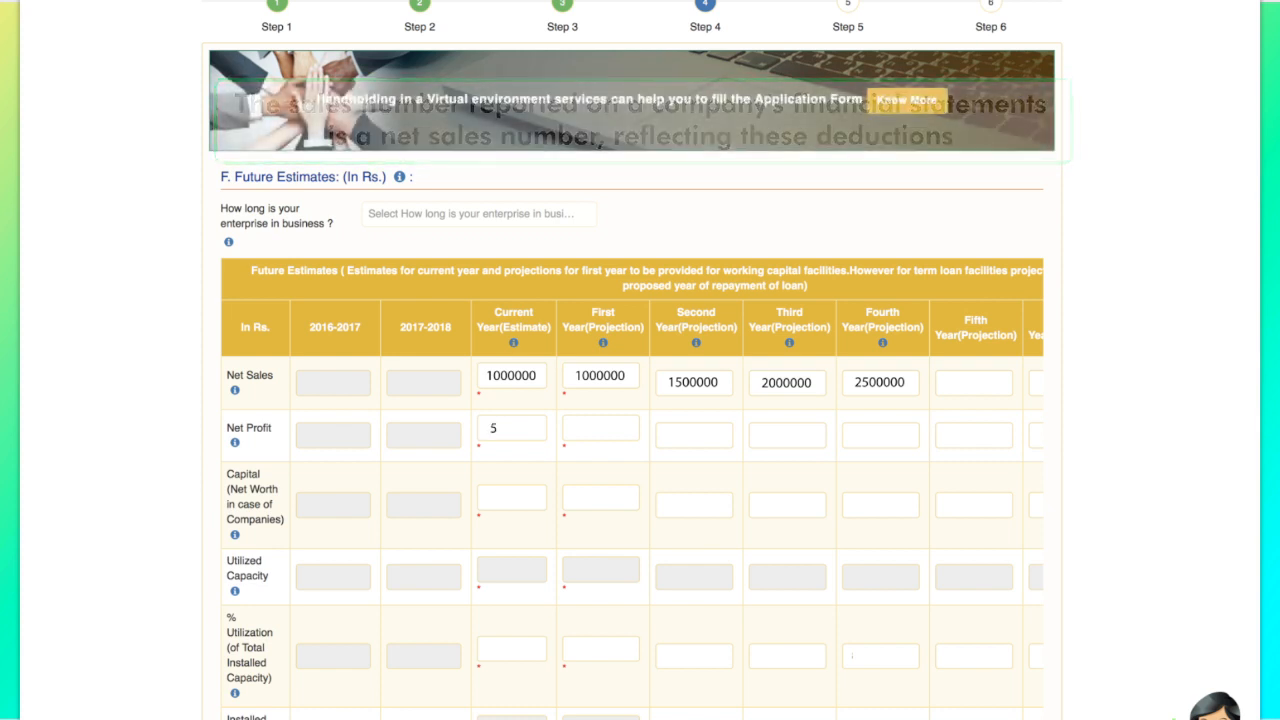
{"action": "type", "text": "00000"}
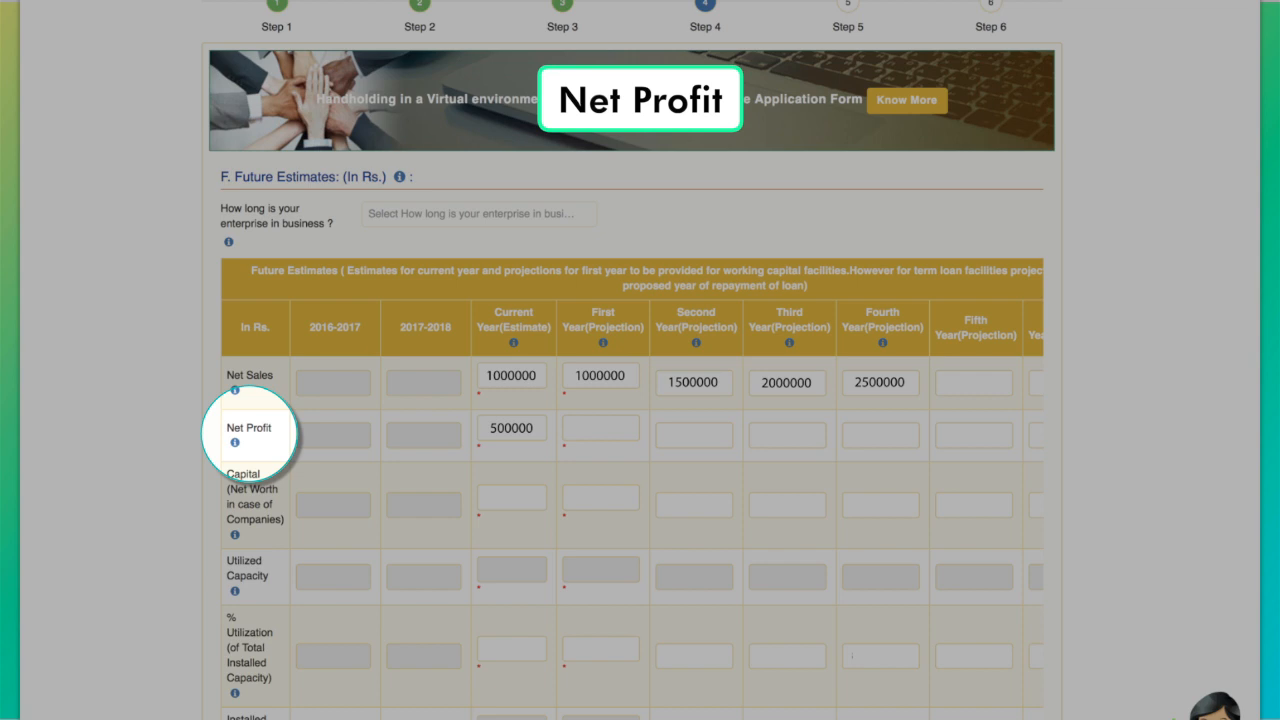
{"action": "left_click", "coordinate": [600, 428]}
{"action": "type", "text": "500"}
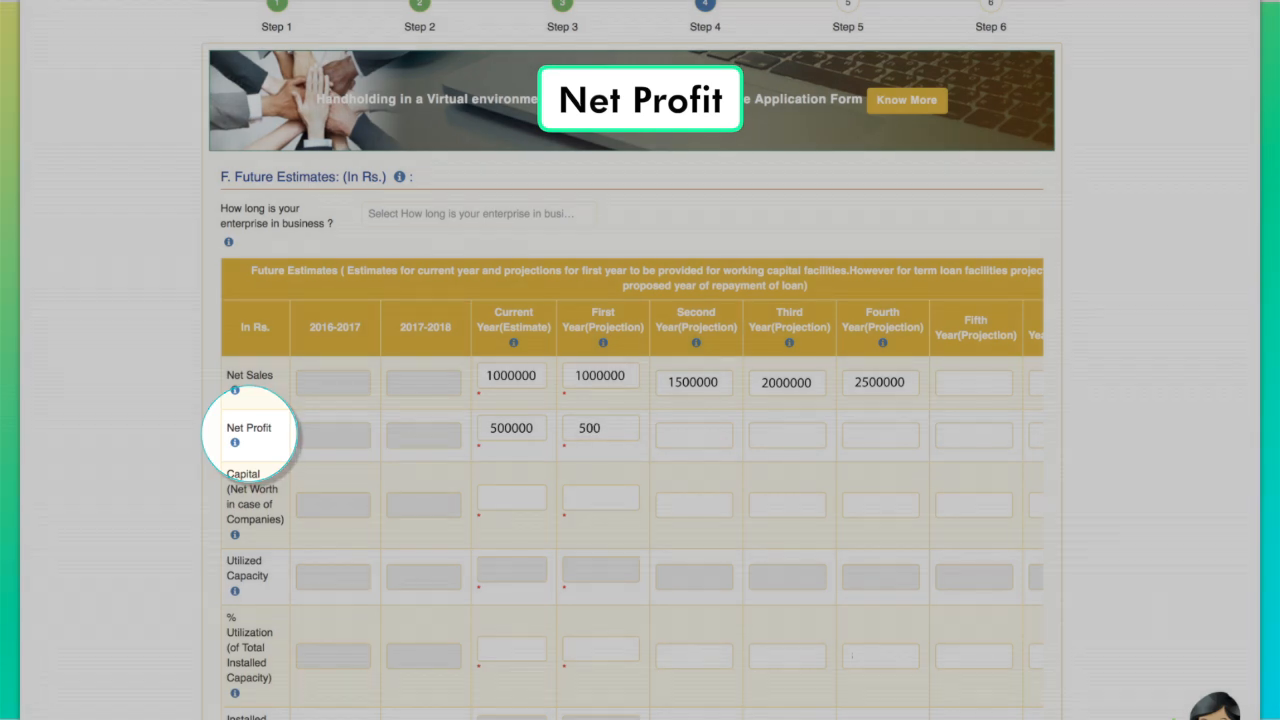
{"action": "type", "text": "000"}
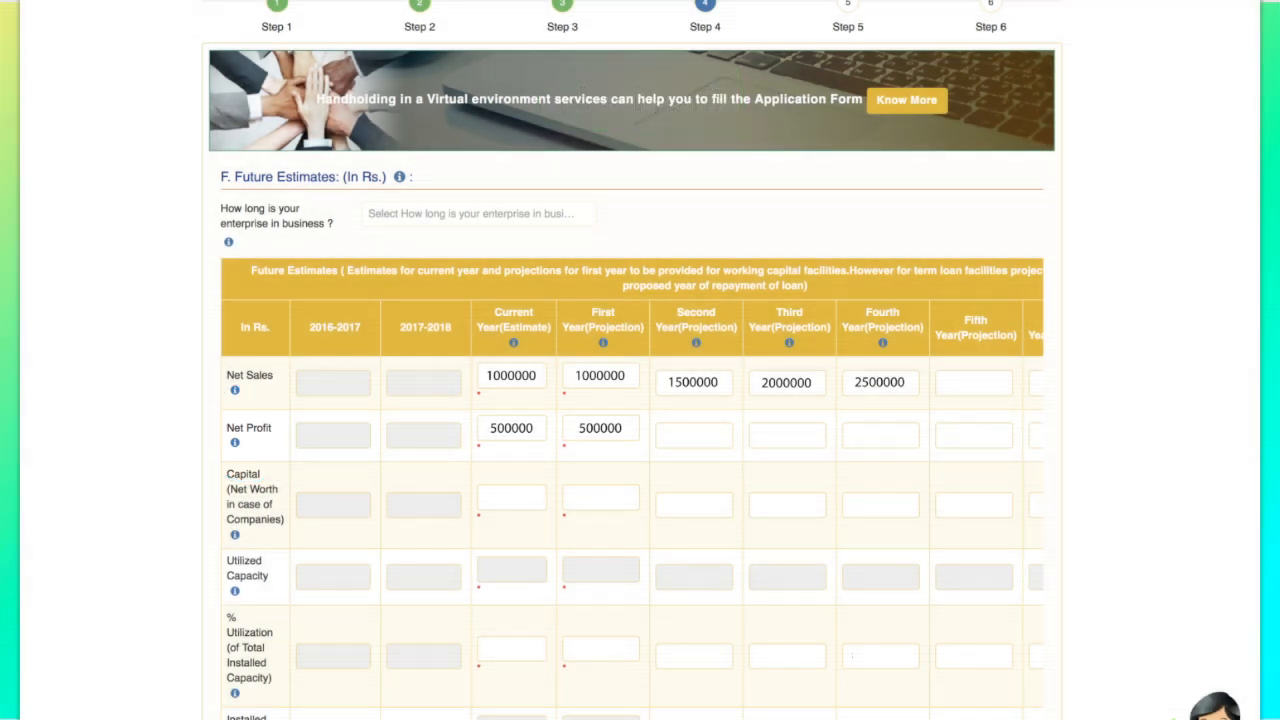
{"action": "left_click", "coordinate": [694, 435]}
{"action": "type", "text": "100000010000001"}
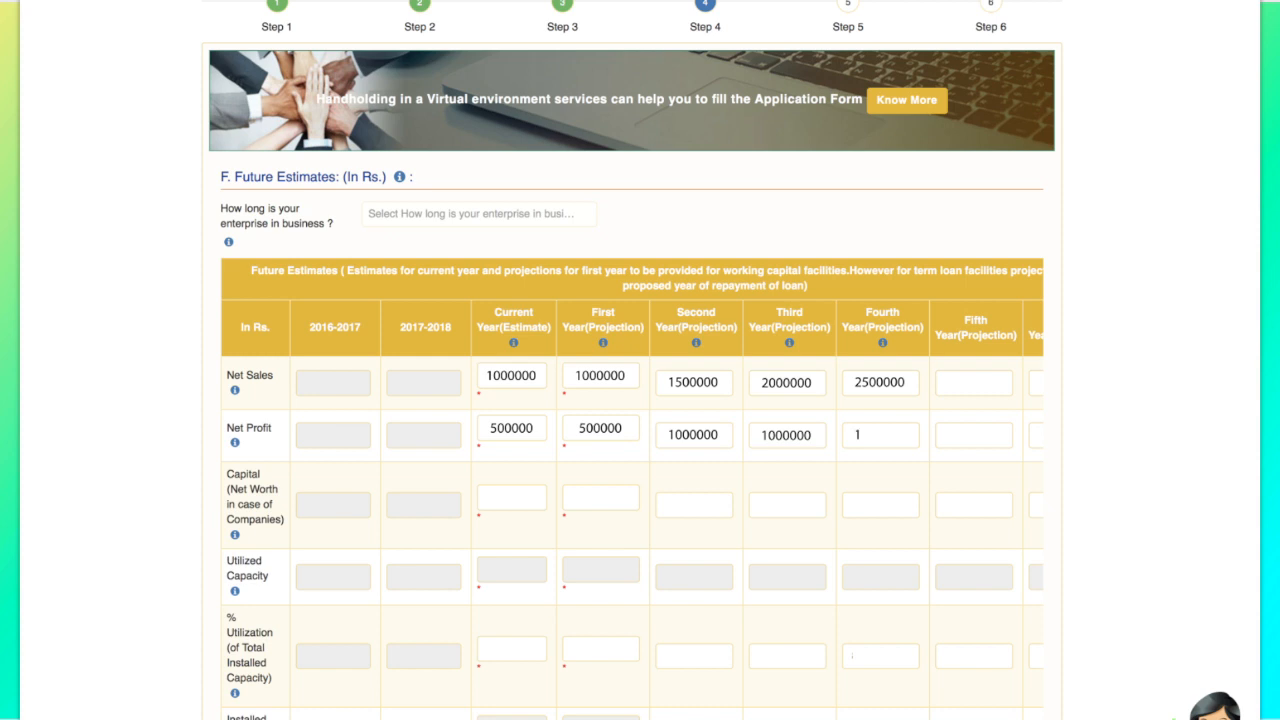
{"action": "type", "text": "000000"}
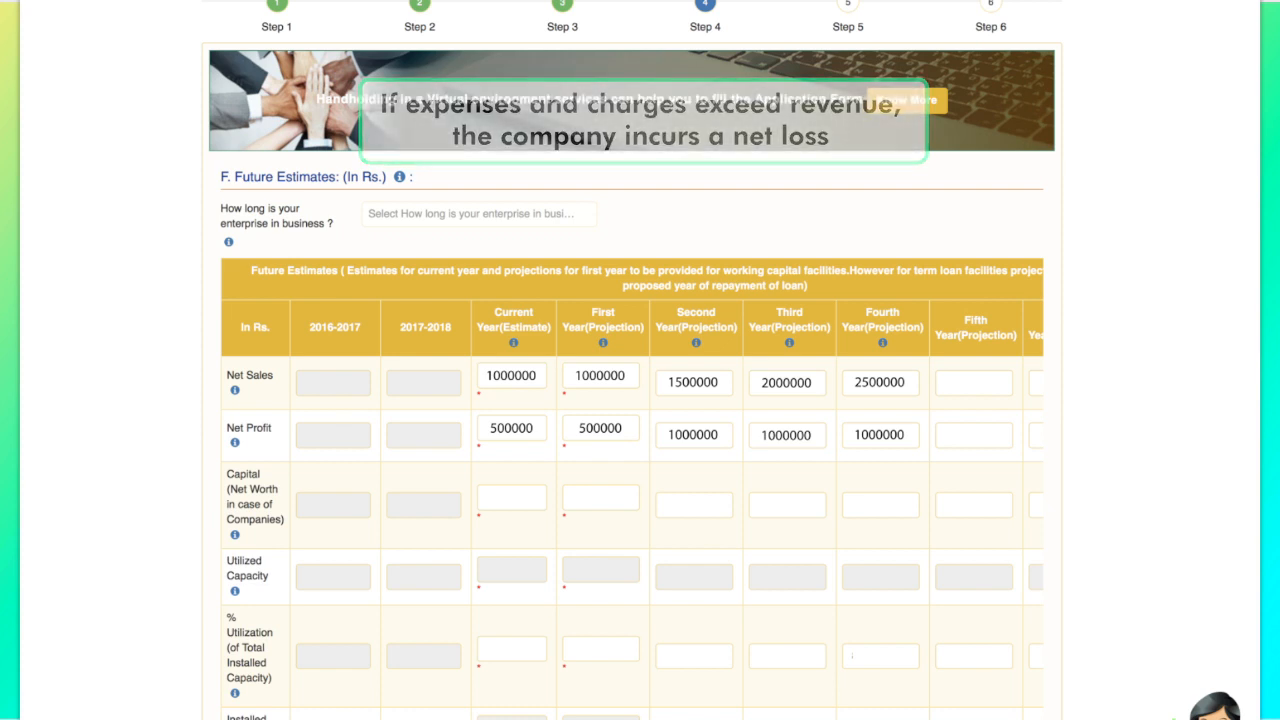
Step: Enter Capital of 1000000 for the current and all four projected years
{"action": "type", "text": "1000000"}
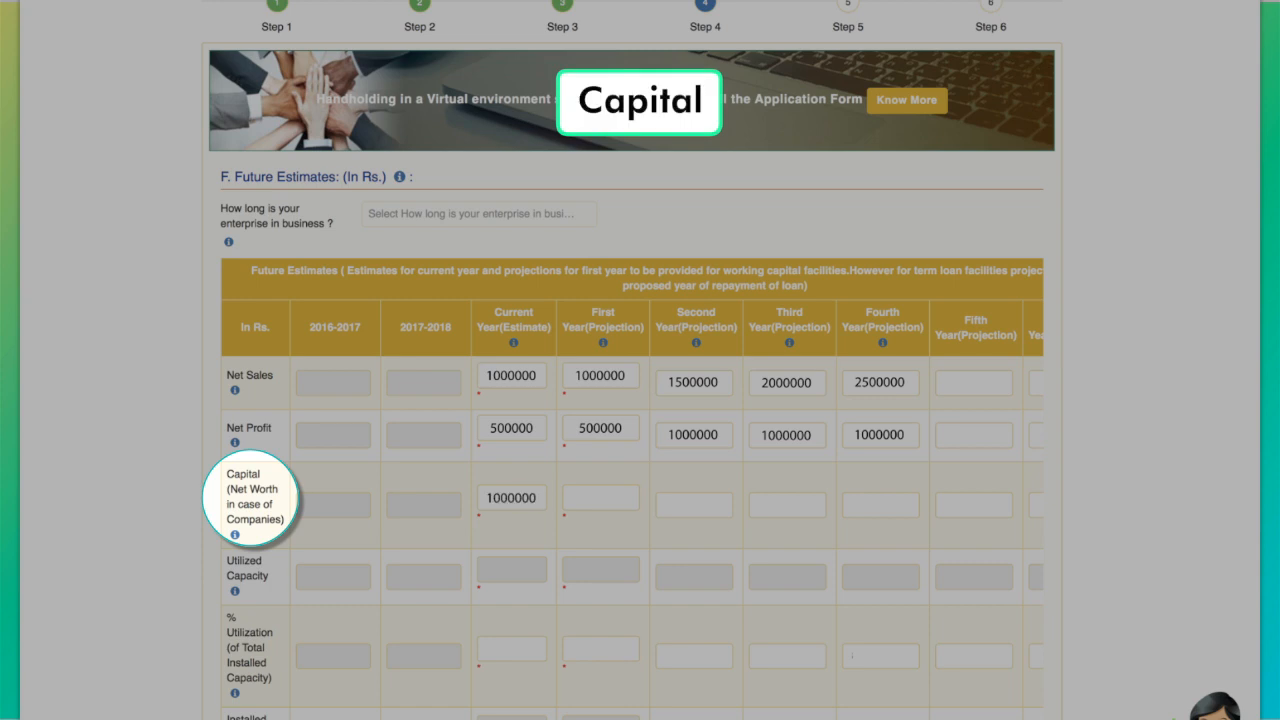
{"action": "key", "text": "Tab"}
{"action": "type", "text": "1000000"}
{"action": "key", "text": "Tab"}
{"action": "type", "text": "1000000"}
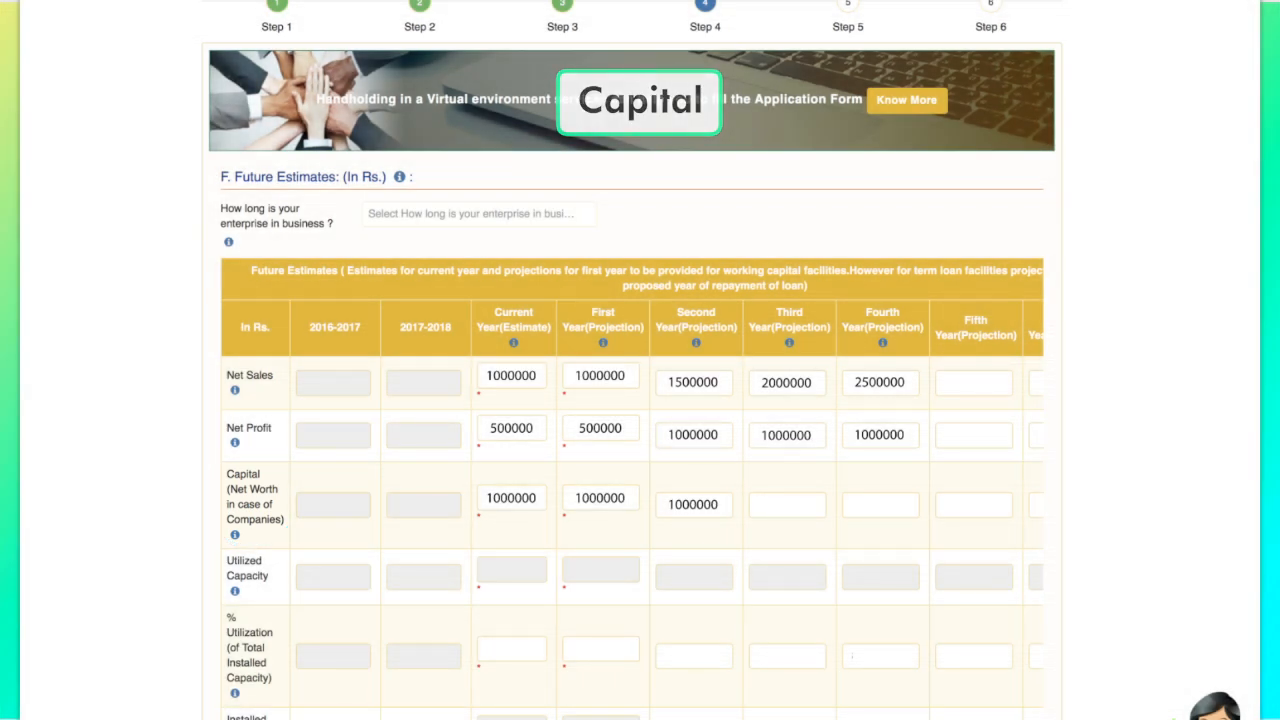
{"action": "key", "text": "Tab"}
{"action": "type", "text": "1000000"}
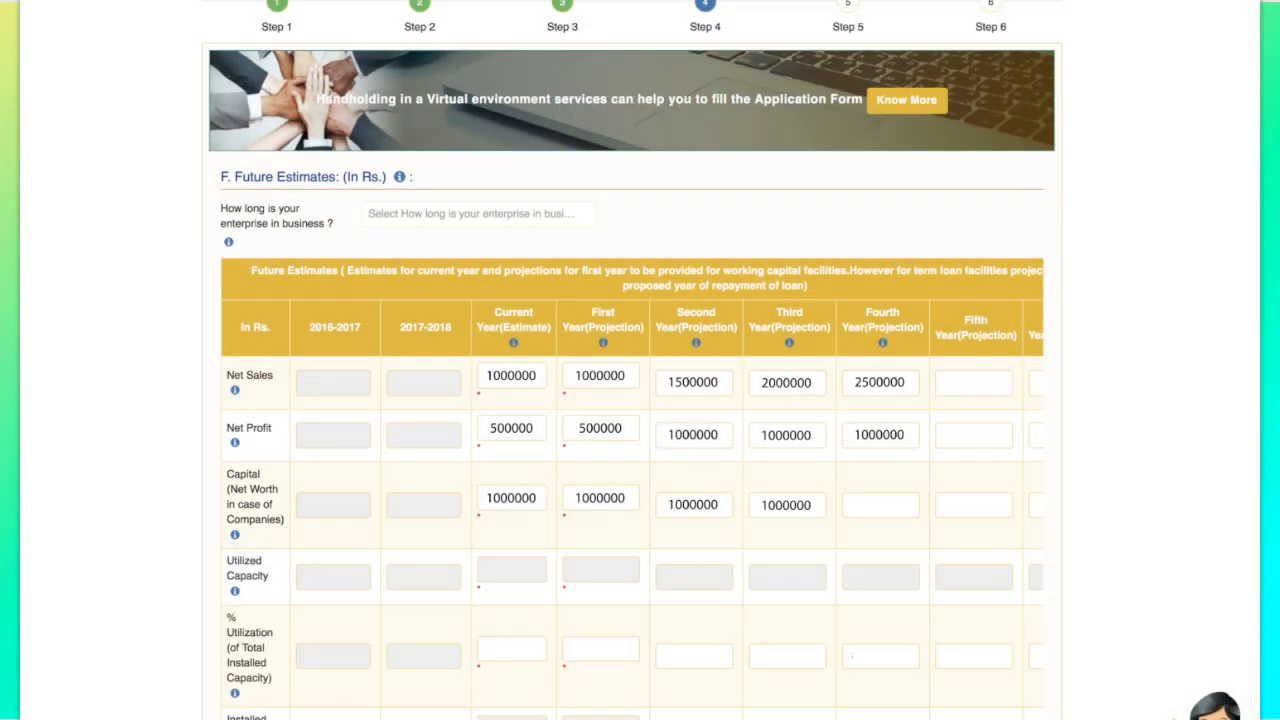
{"action": "key", "text": "Tab"}
{"action": "type", "text": "1000000"}
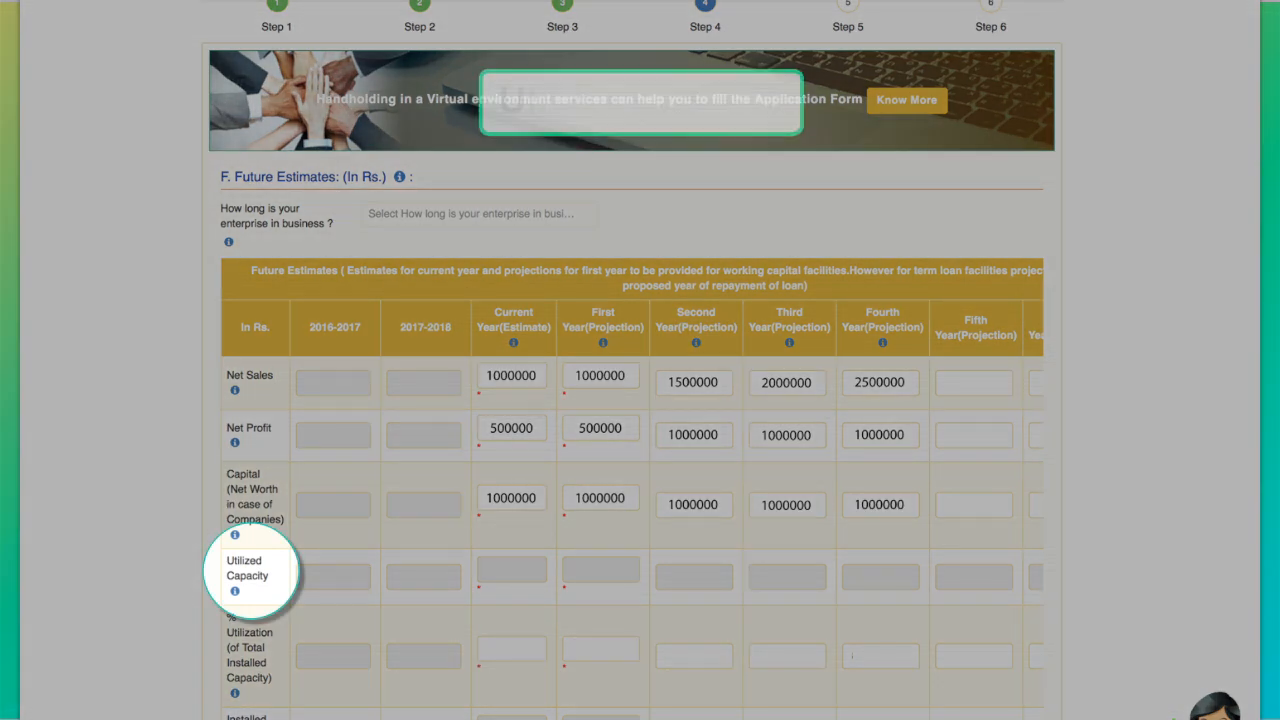
Step: Enter Utilized Capacity from 1000000 to 2500000 and % Utilization 50, 60, 70, 80, 80
{"action": "left_click", "coordinate": [511, 570]}
{"action": "type", "text": "1000000"}
{"action": "key", "text": "Tab"}
{"action": "type", "text": "10000001500000"}
{"action": "key", "text": "Tab"}
{"action": "type", "text": "20"}
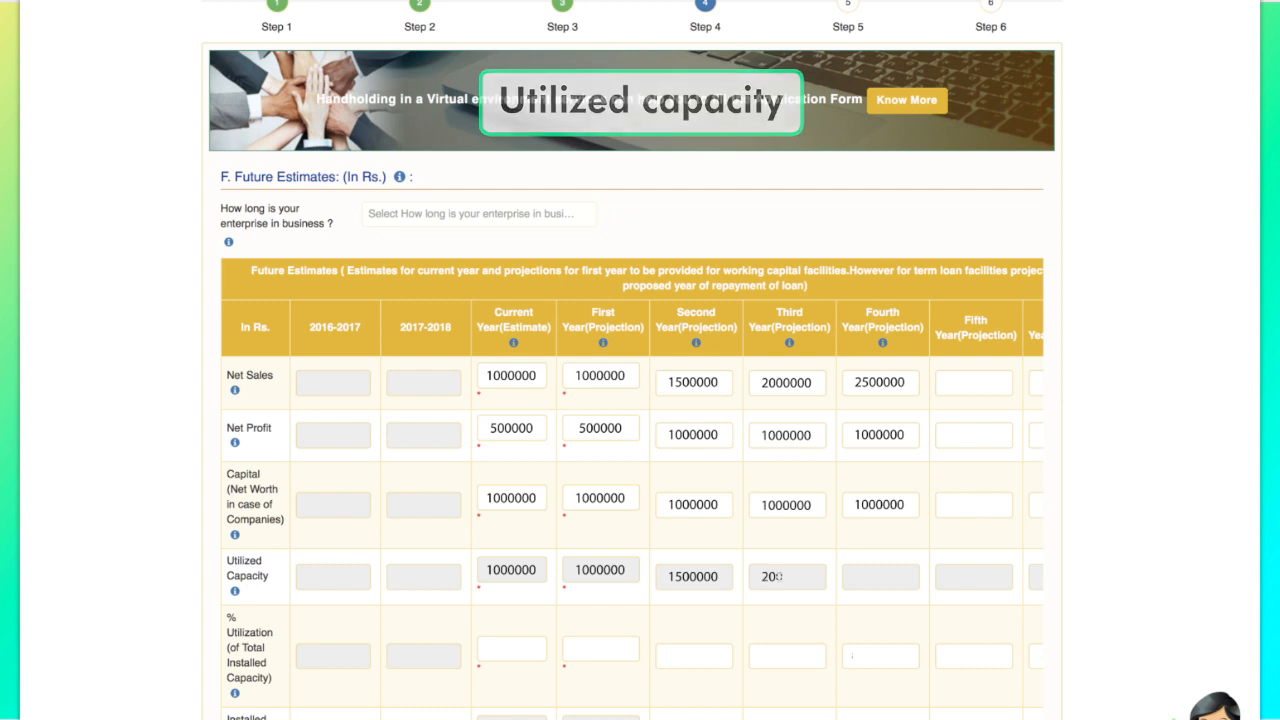
{"action": "type", "text": "00000"}
{"action": "key", "text": "Tab"}
{"action": "type", "text": "250000"}
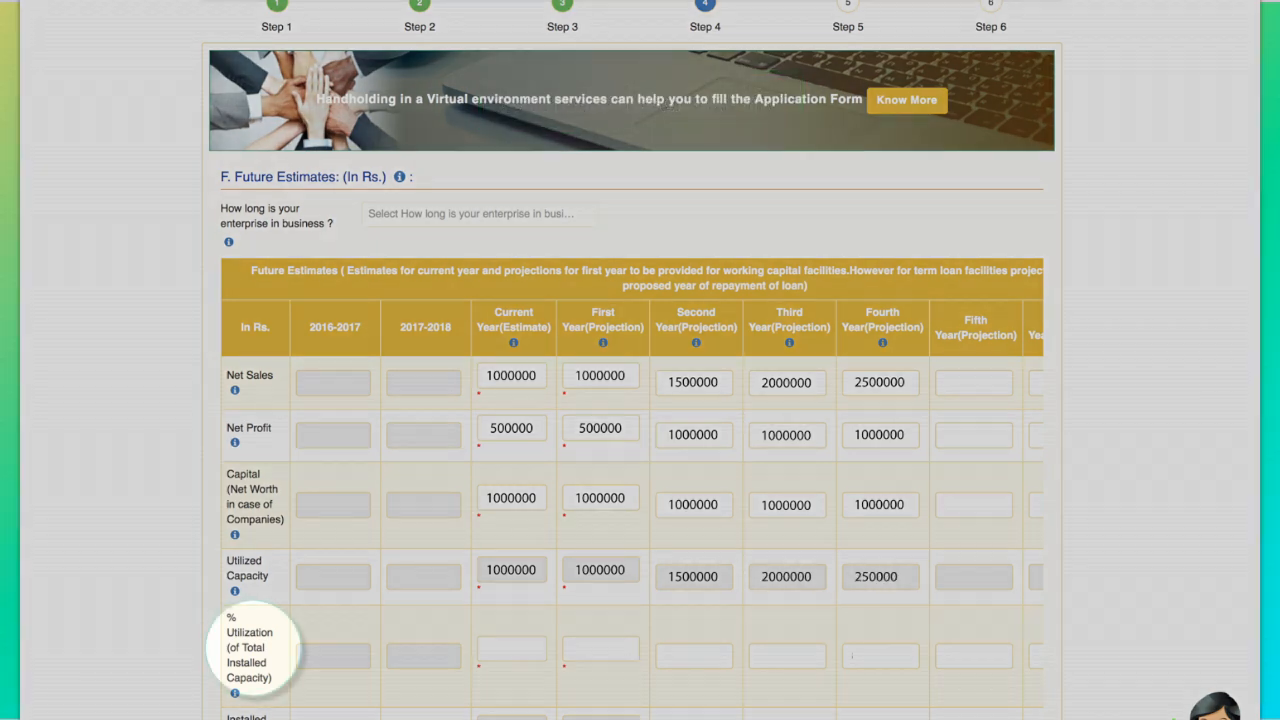
{"action": "type", "text": "050"}
{"action": "key", "text": "Tab"}
{"action": "type", "text": "60"}
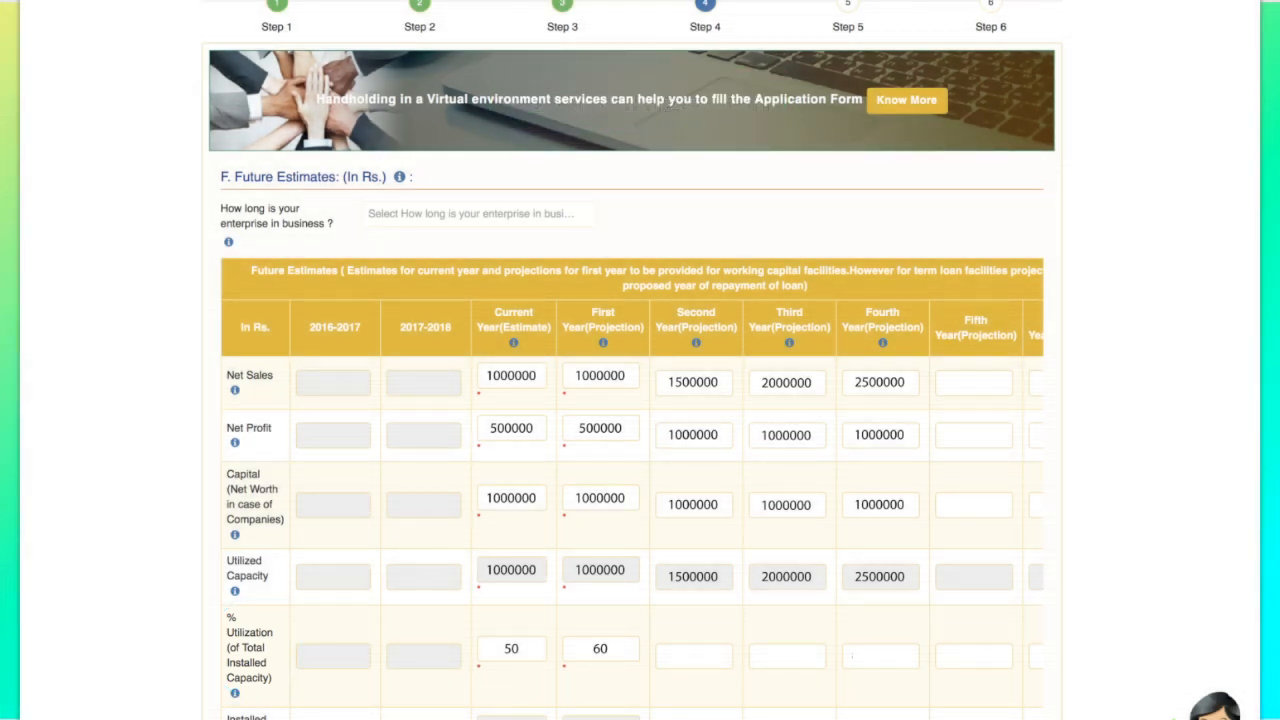
{"action": "type", "text": "70"}
{"action": "key", "text": "Tab"}
{"action": "type", "text": "8080"}
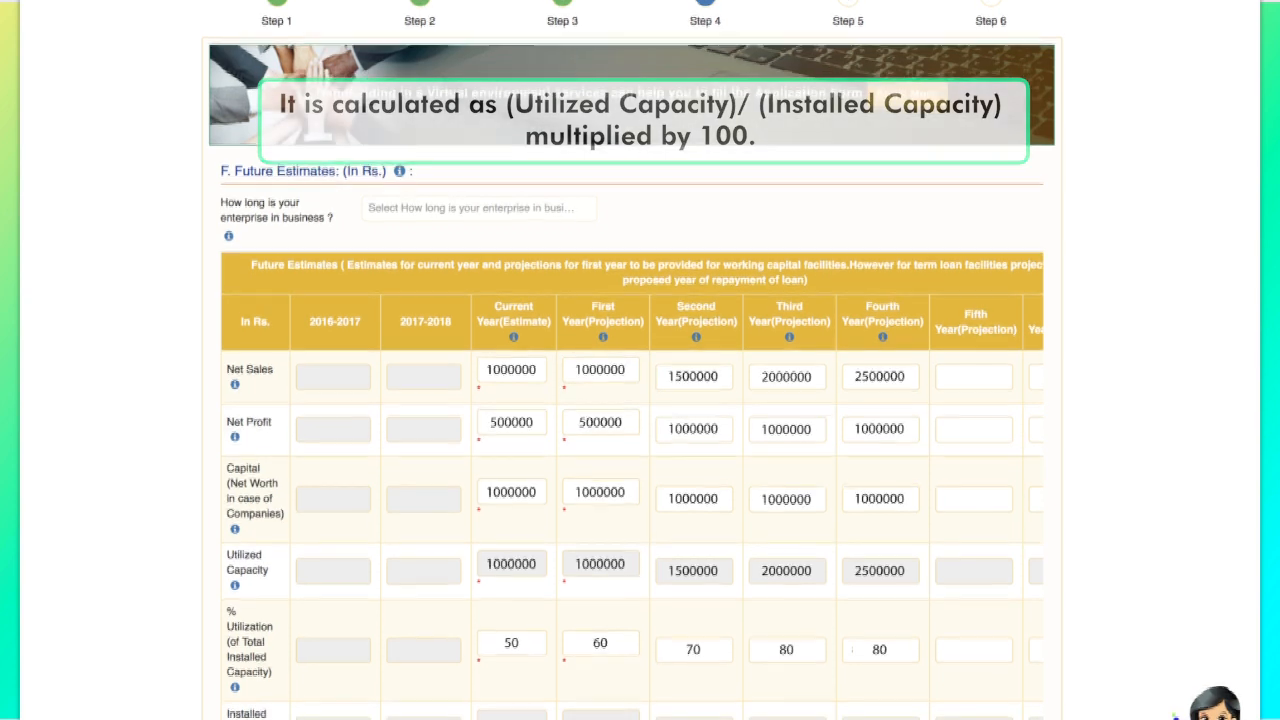
Step: Enter Installed Capacity estimates starting 2000000, 1666666.67, 2142867.14 through the later years
{"action": "type", "text": "2000000"}
{"action": "key", "text": "Tab"}
{"action": "type", "text": "1666666.67"}
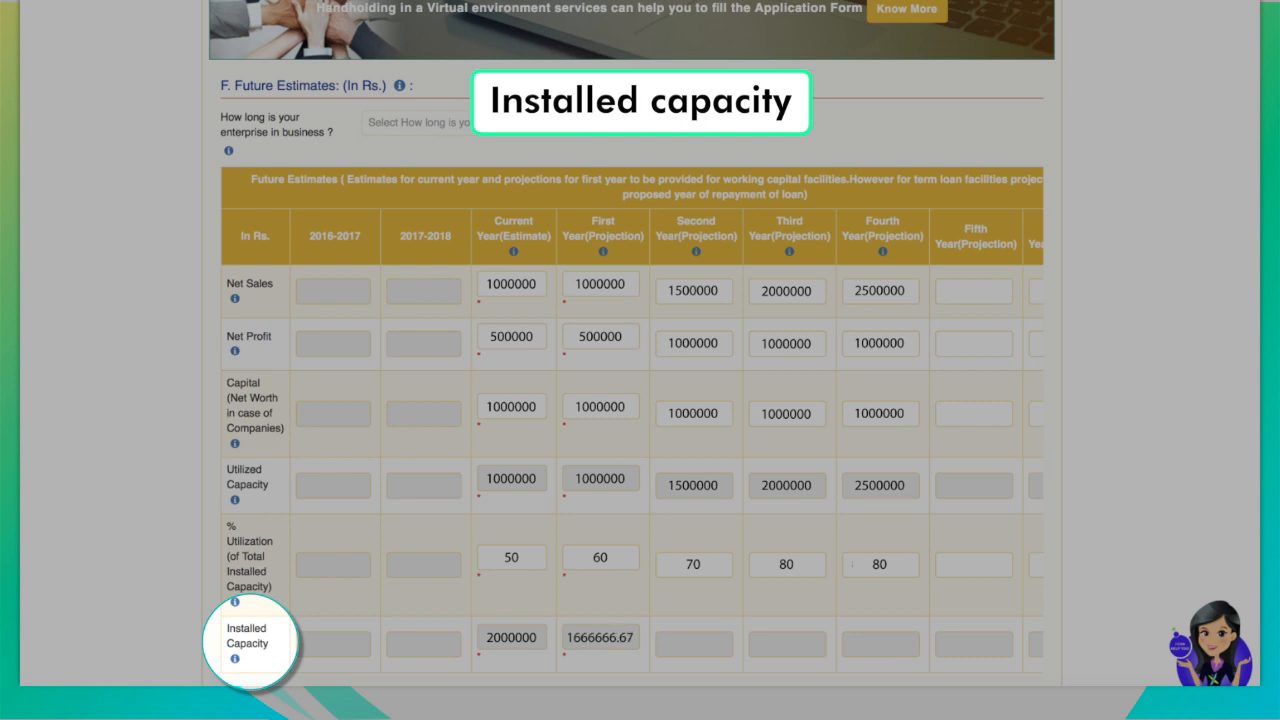
{"action": "key", "text": "Tab"}
{"action": "type", "text": "2142867.14"}
{"action": "key", "text": "Tab"}
{"action": "type", "text": "2500000"}
{"action": "type", "text": "3125000"}
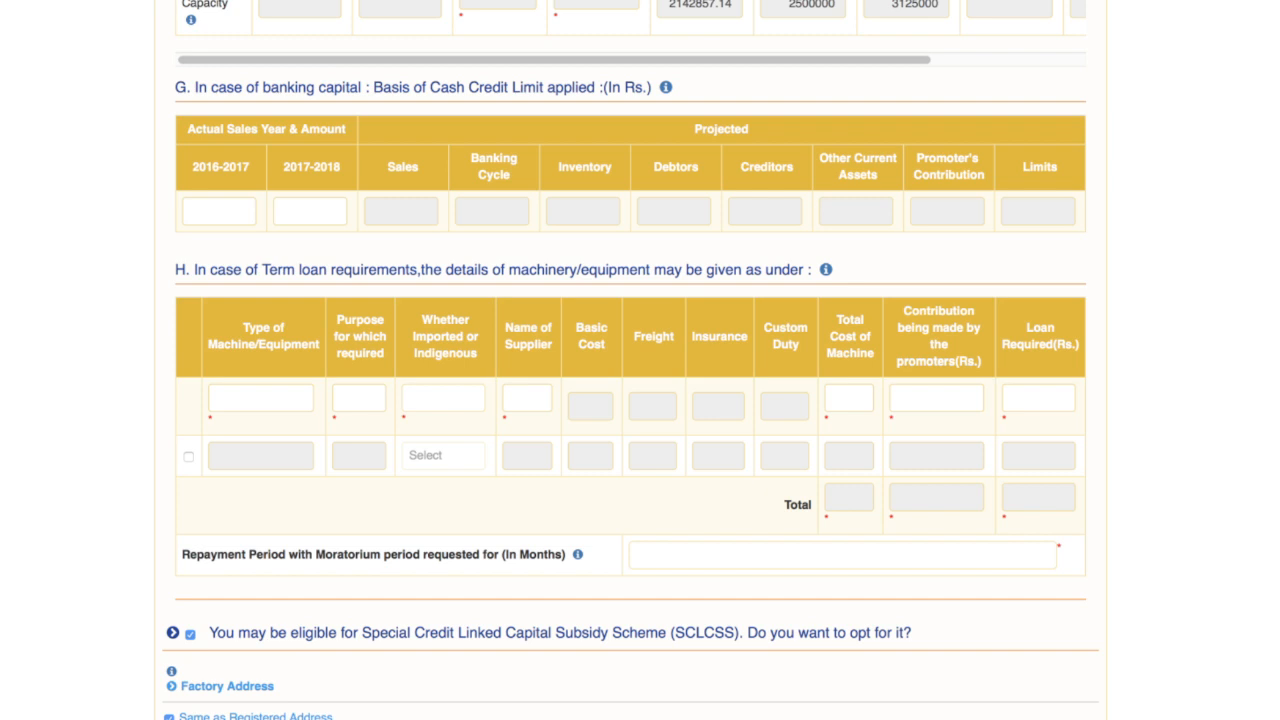
Step: Add an Engg./Mfg./Indigen. machine costing 1300 with 200000 contribution, 1100000 loan and 36-month repayment
{"action": "type", "text": "En"}
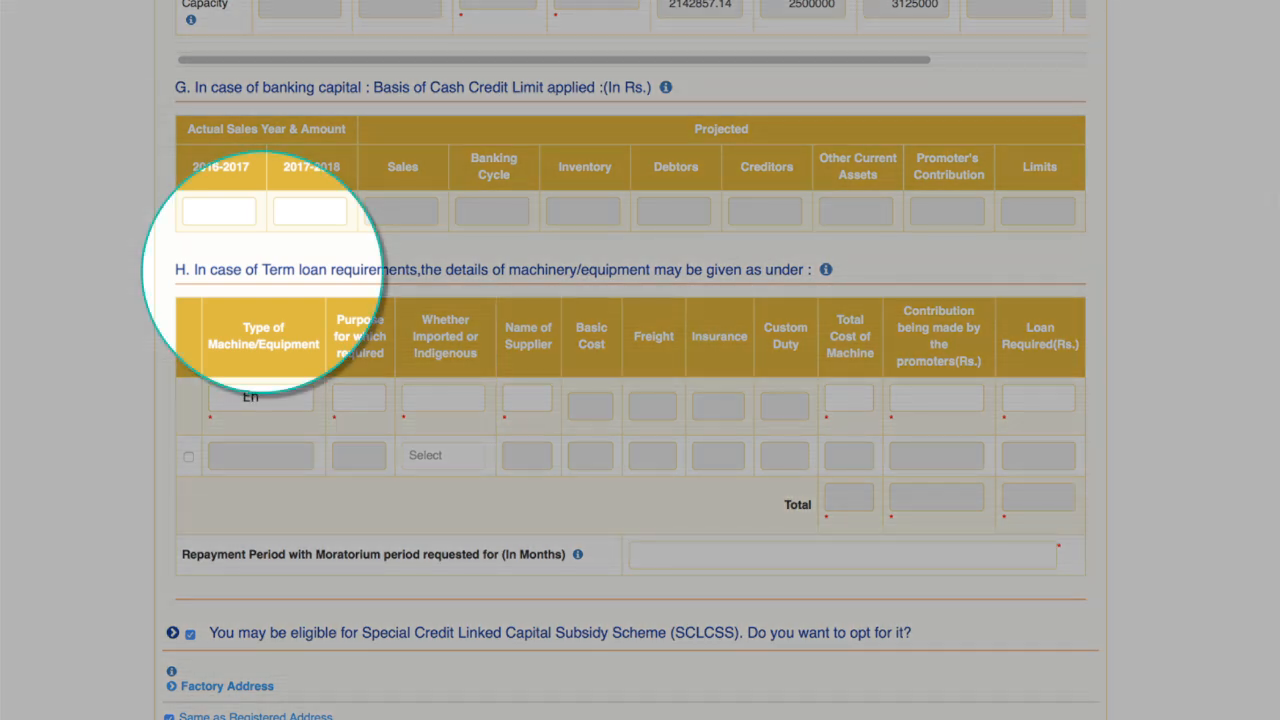
{"action": "type", "text": "ggMfg"}
{"action": "type", "text": "Indigen"}
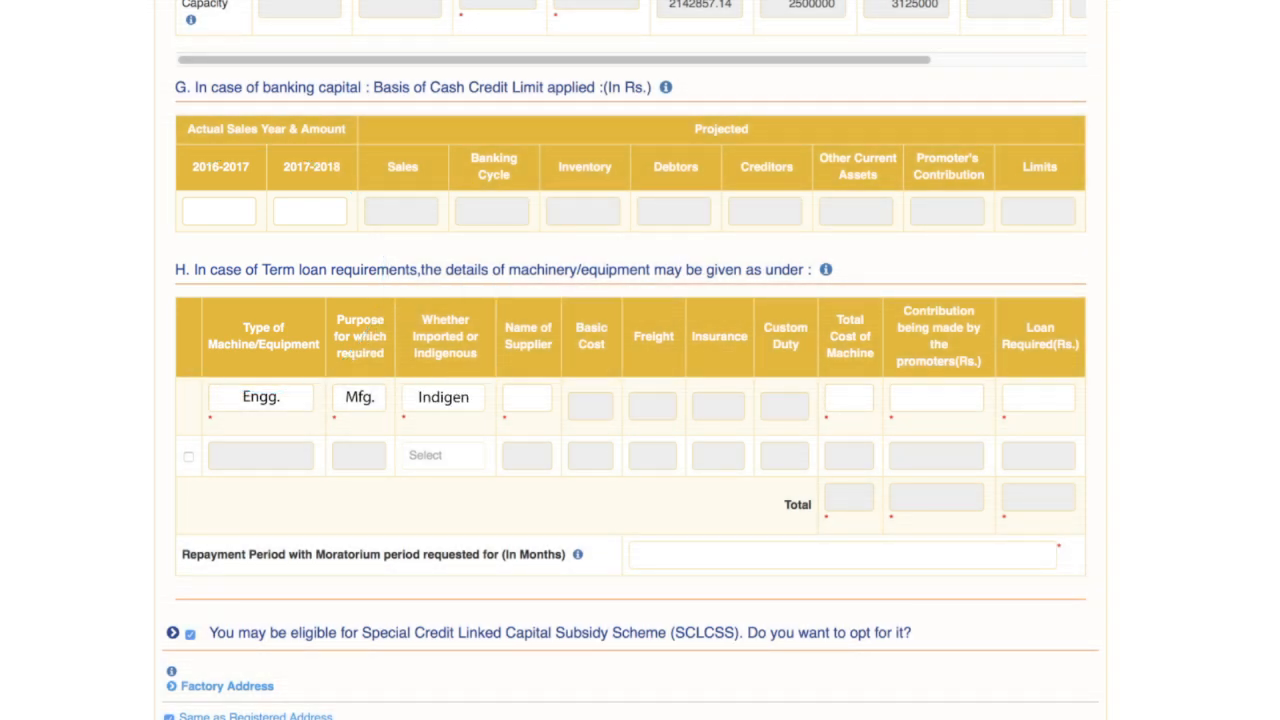
{"action": "type", "text": "Madu"}
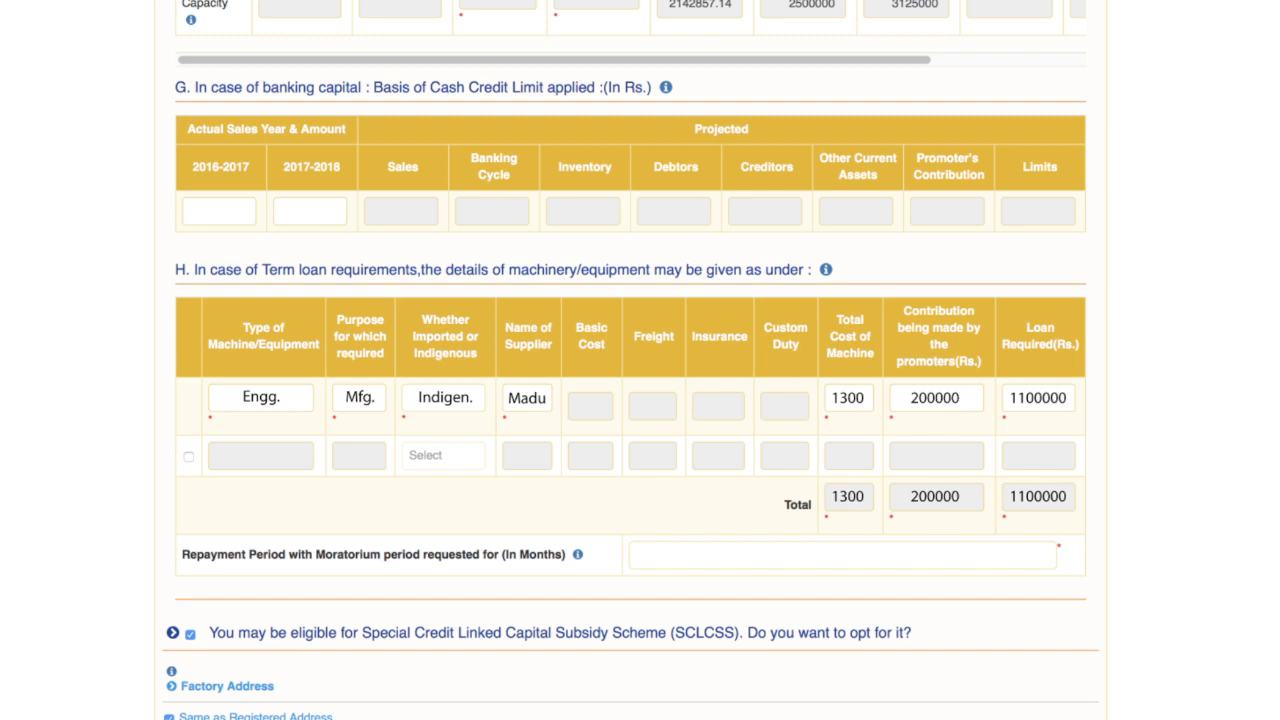
{"action": "type", "text": "36"}
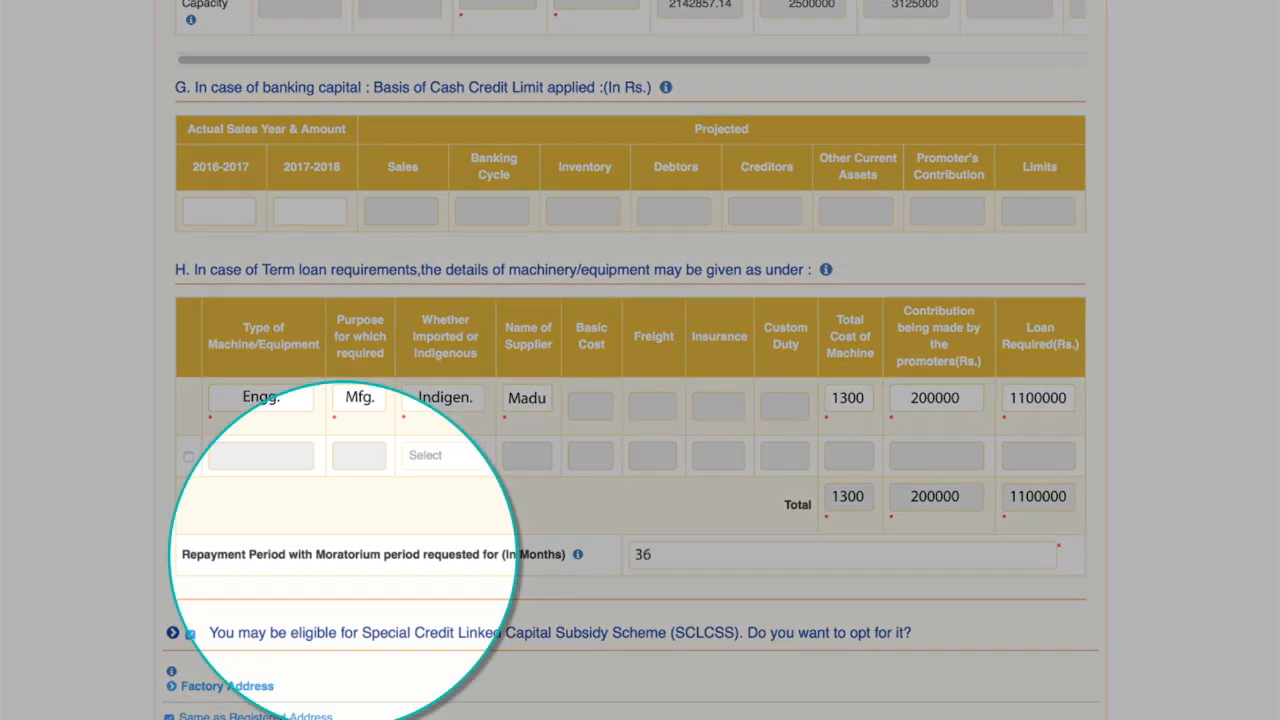
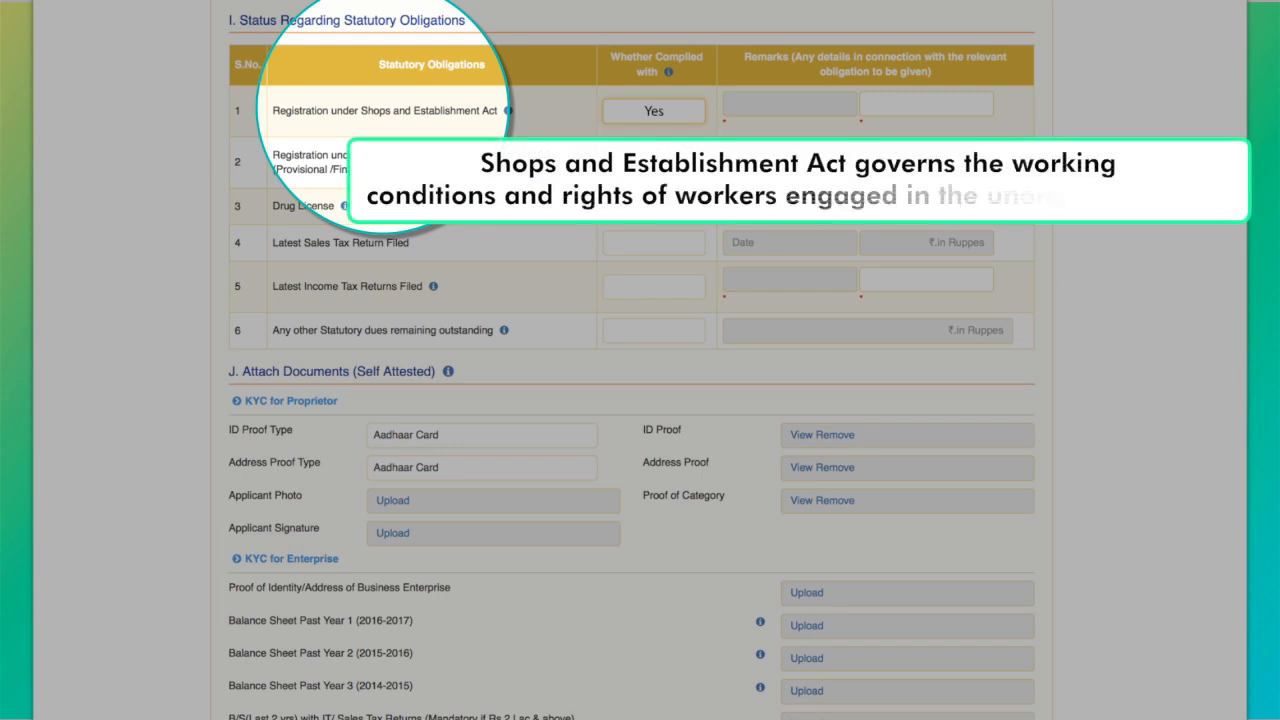
Step: Date the first registration 01/11/2016 with its number, and mark Udyog Aadhar complied 'Yes' on 01/11/2016 with its registration number
{"action": "type", "text": "01/11/2016"}
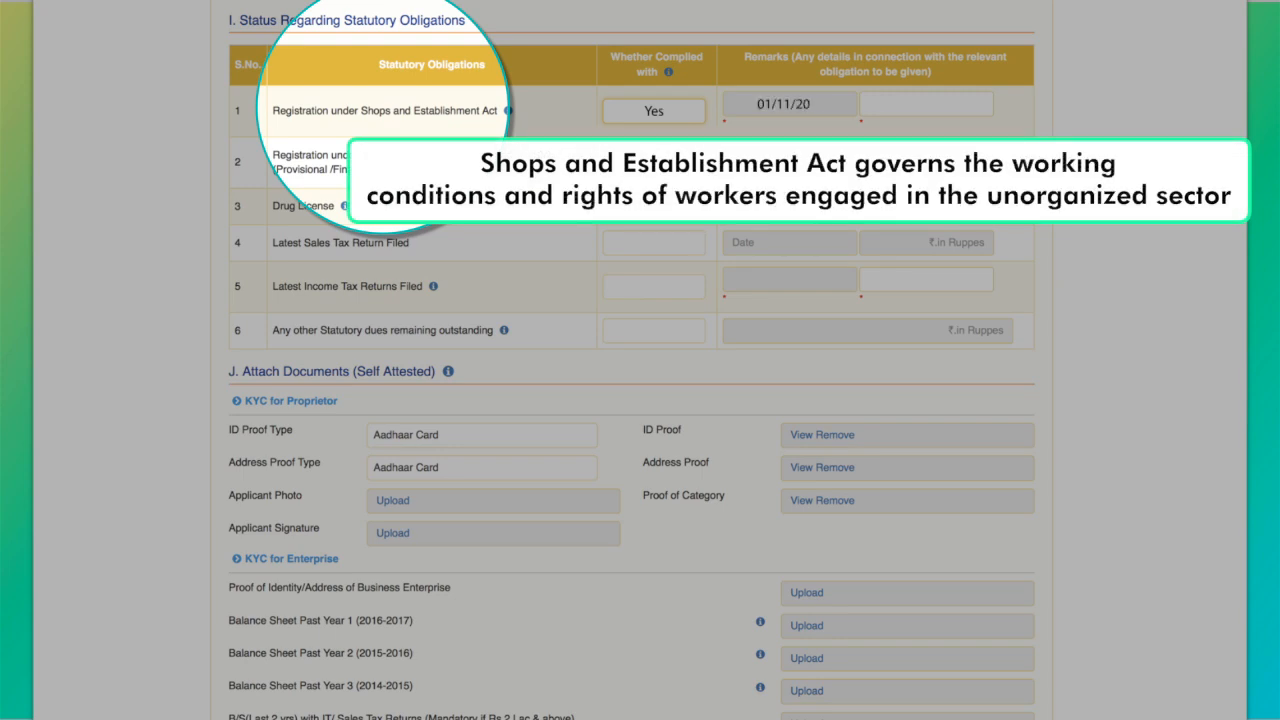
{"action": "type", "text": "1234"}
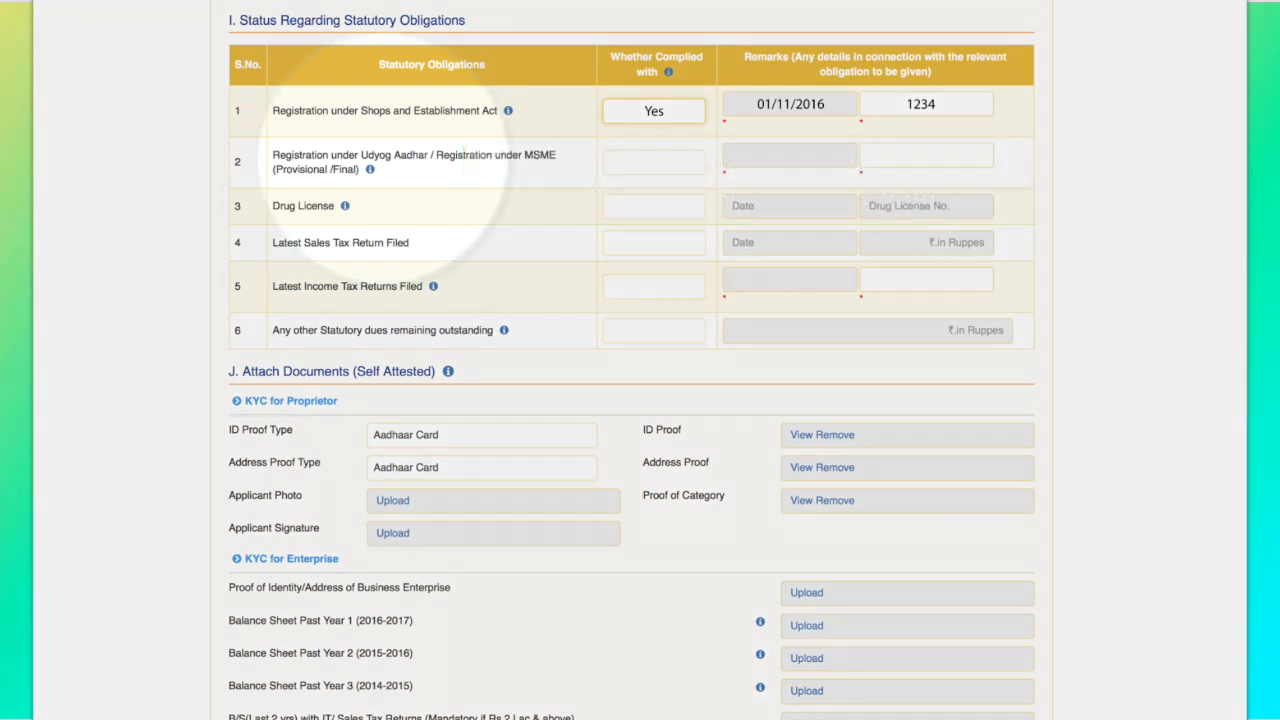
{"action": "type", "text": "Yes"}
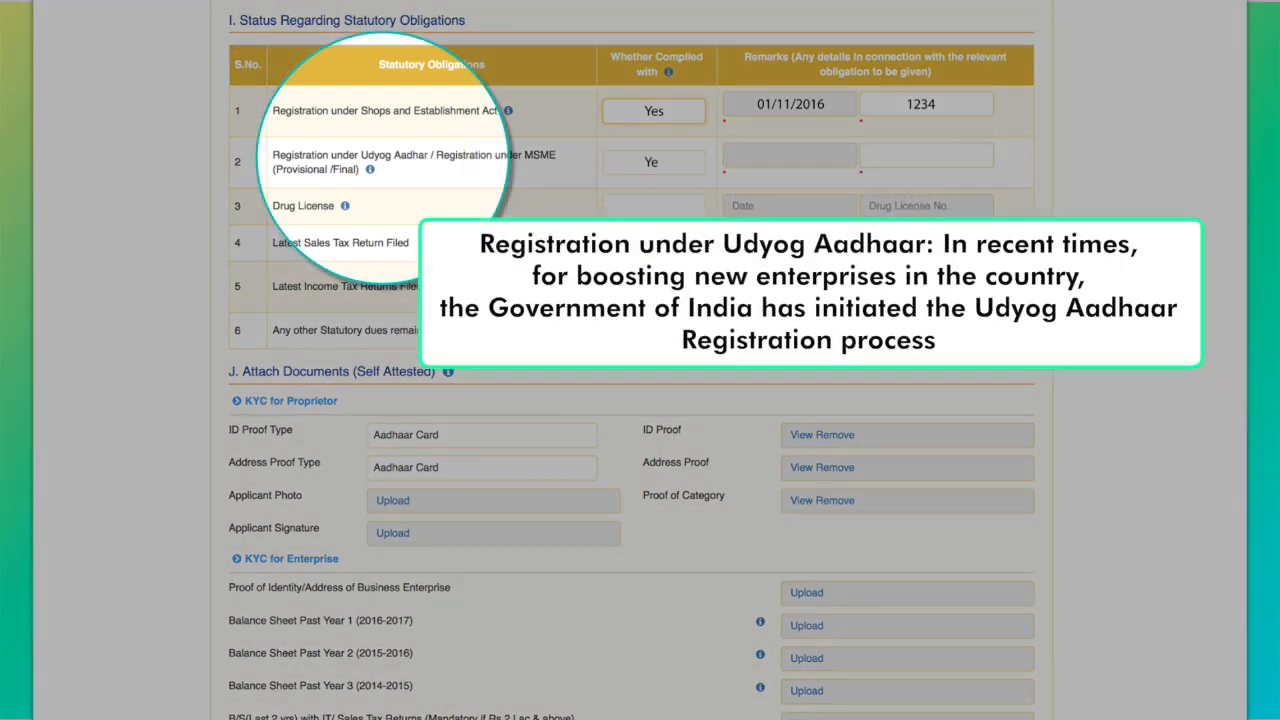
{"action": "type", "text": "01/11/2016"}
{"action": "key", "text": "Tab"}
{"action": "type", "text": "123456789012"}
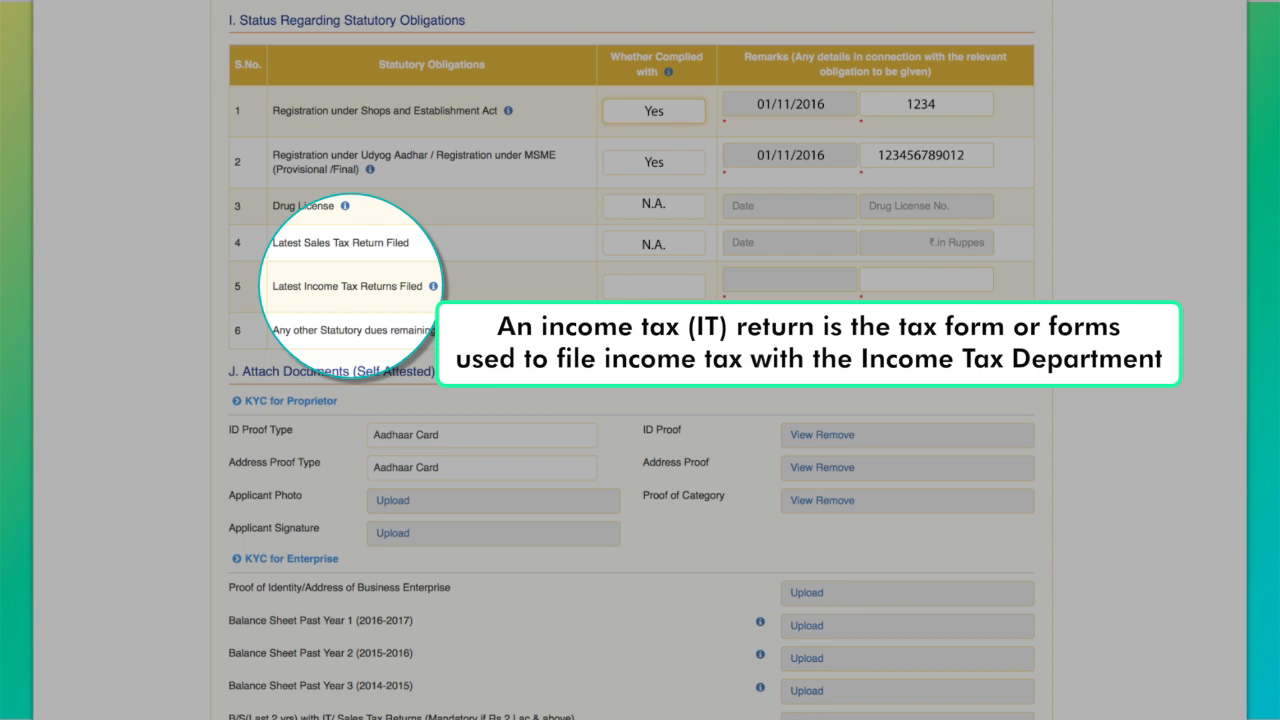
Step: Enter income tax returns as Yes, 31/03/2017, 1500000, and other statutory dues as N
{"action": "type", "text": "Yes"}
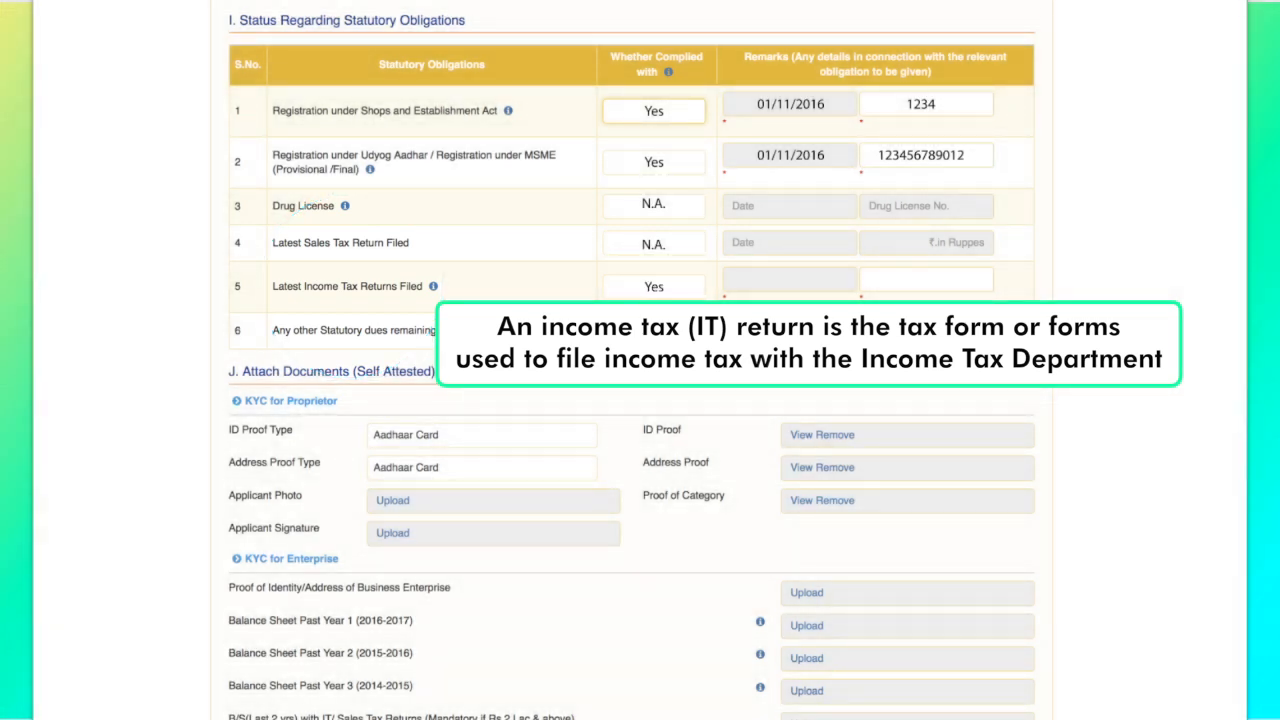
{"action": "type", "text": "31/03/2017"}
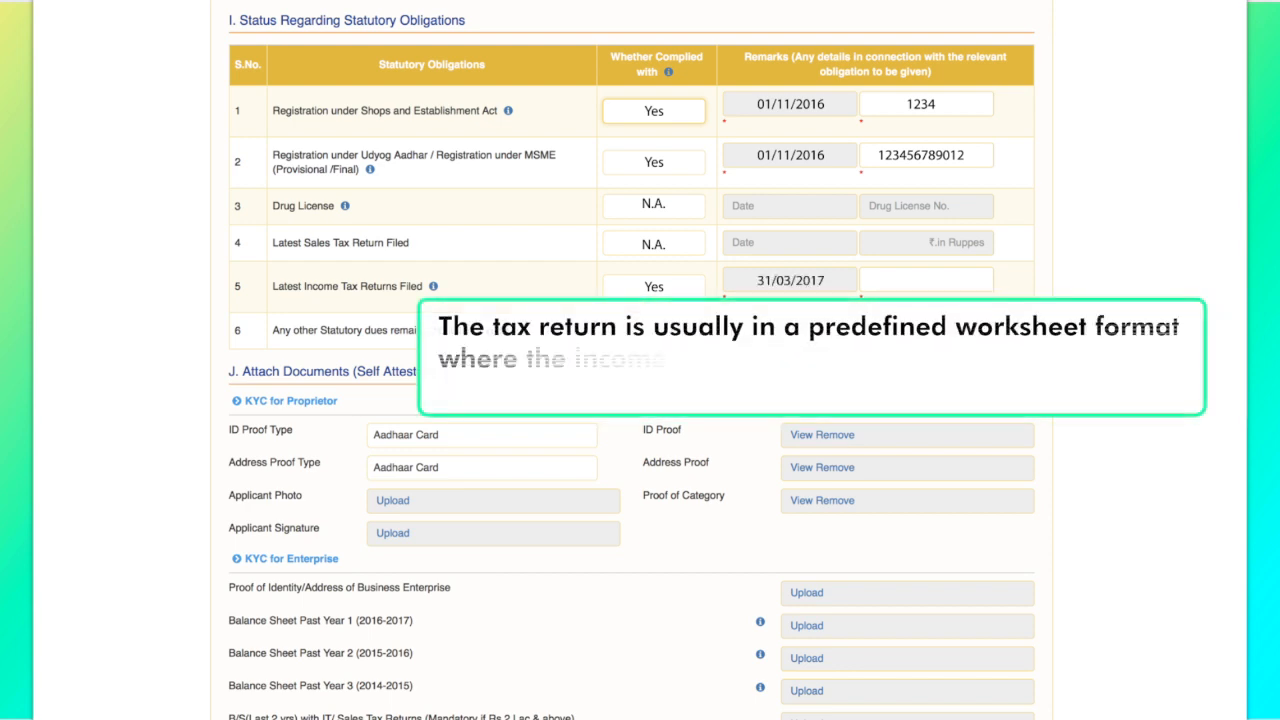
{"action": "type", "text": "1500000"}
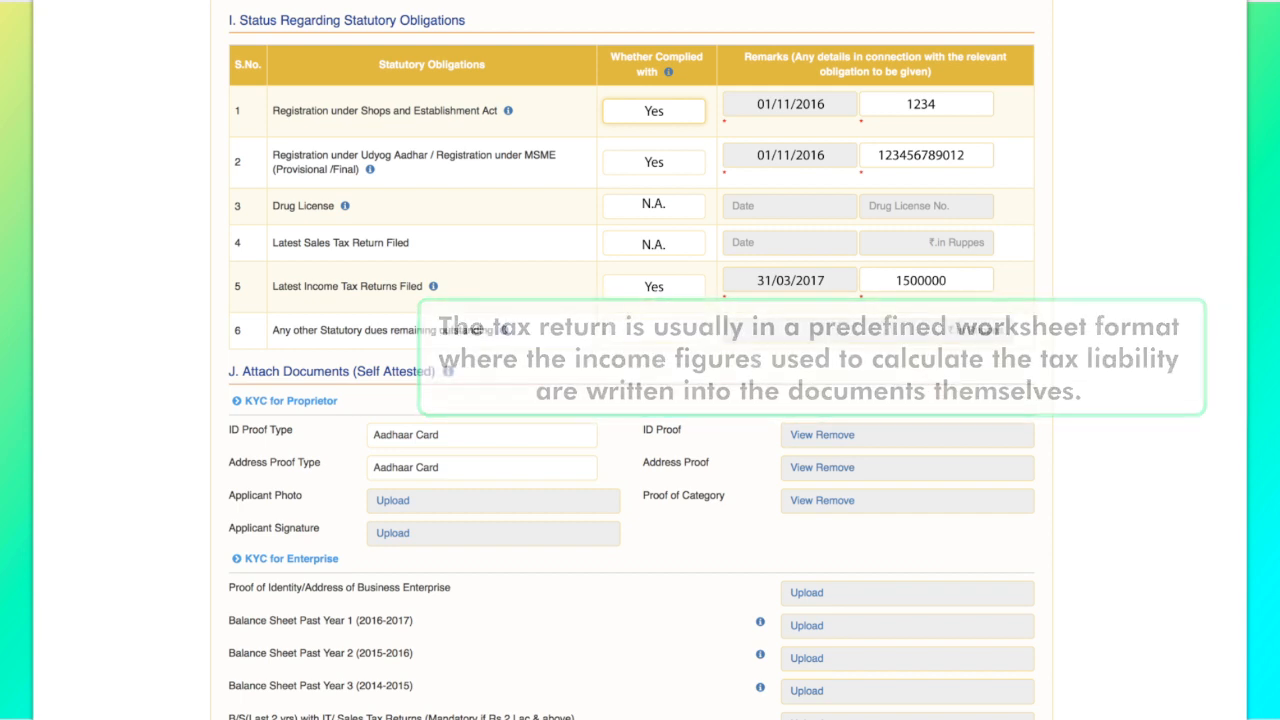
{"action": "type", "text": "N"}
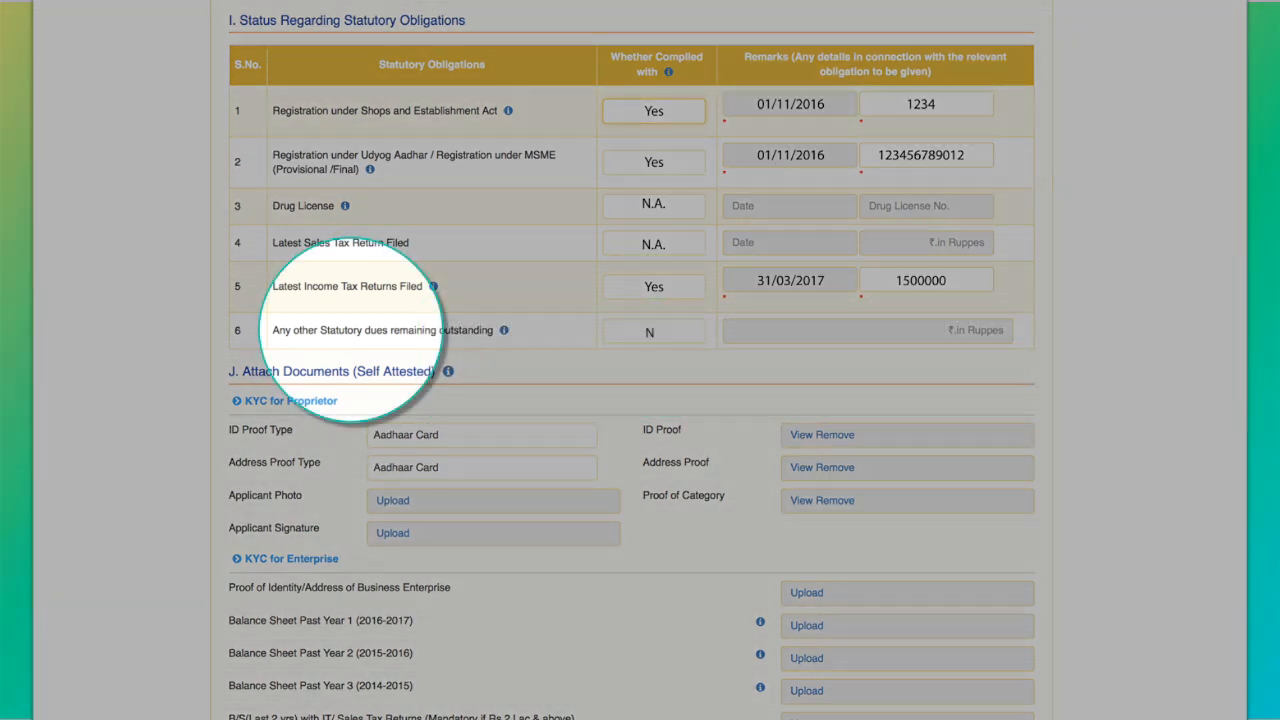